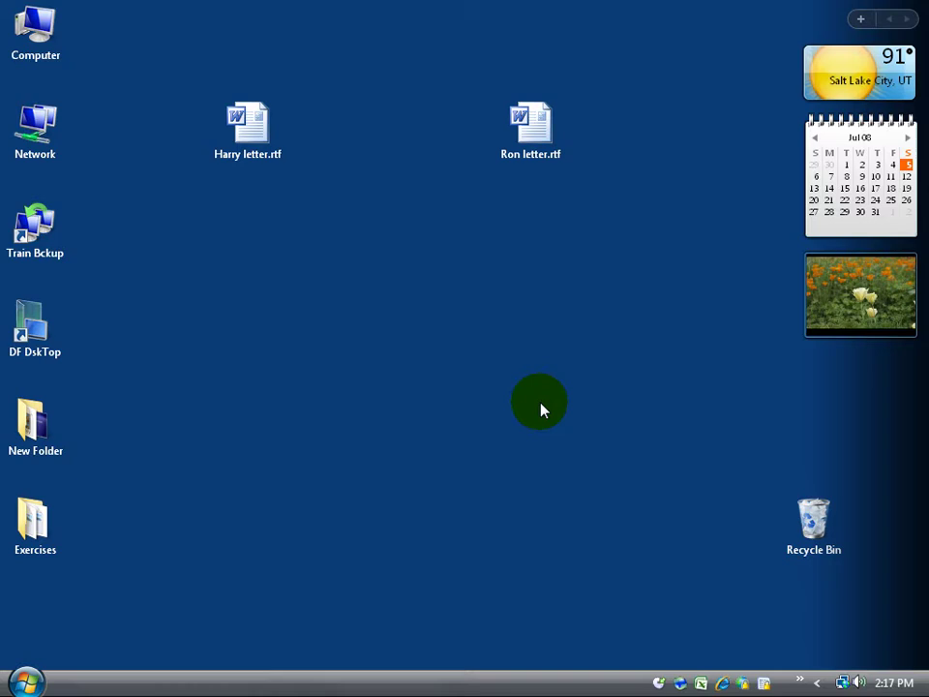
Launch Paint by searching 'paint' in the Start menu's search box.
left_click(33, 681)
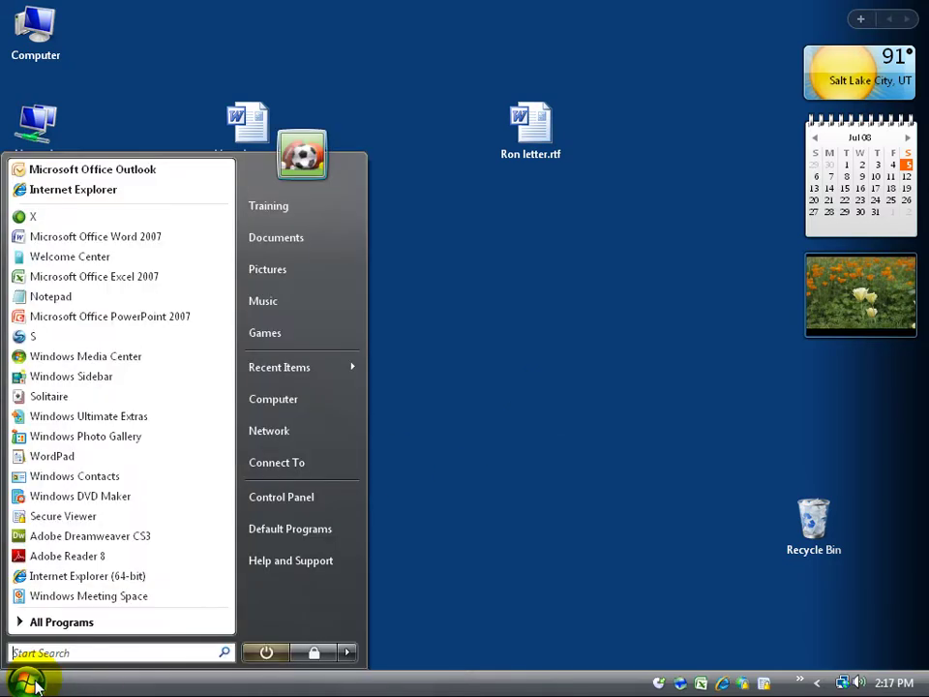
left_click(40, 653)
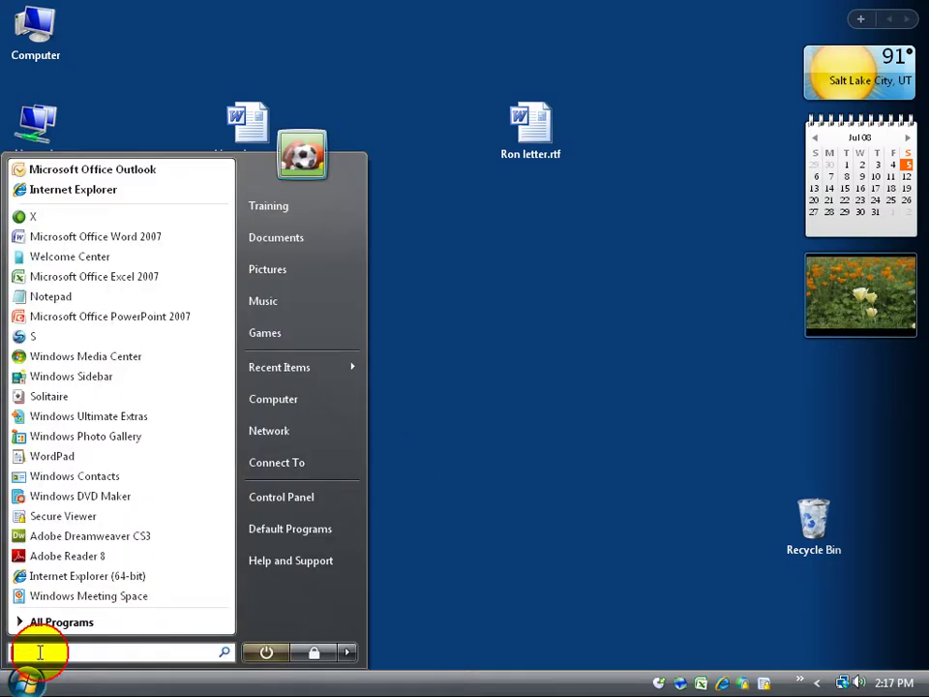
type("paint")
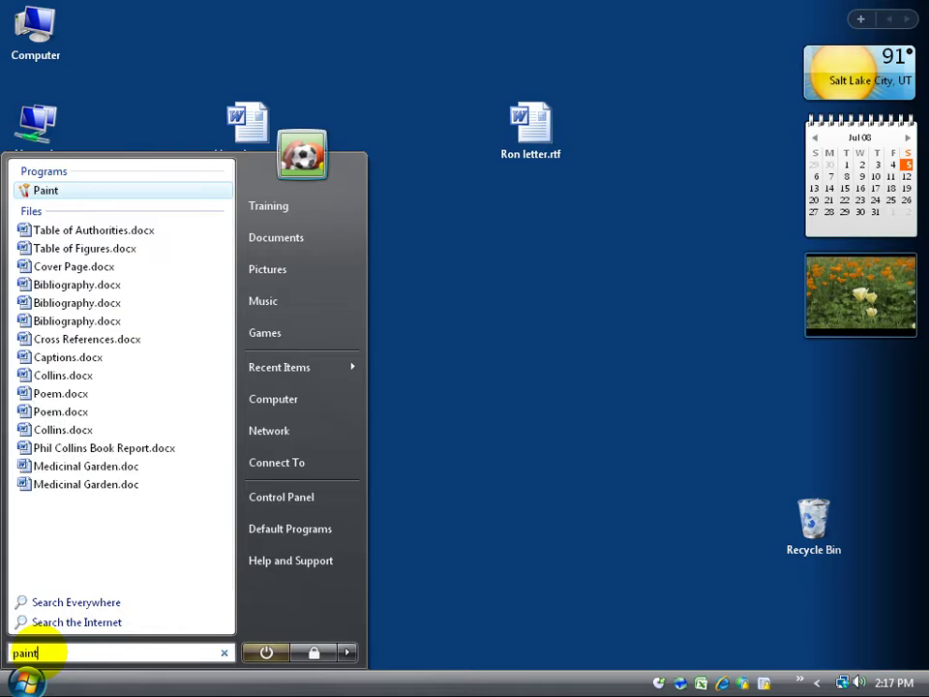
left_click(56, 193)
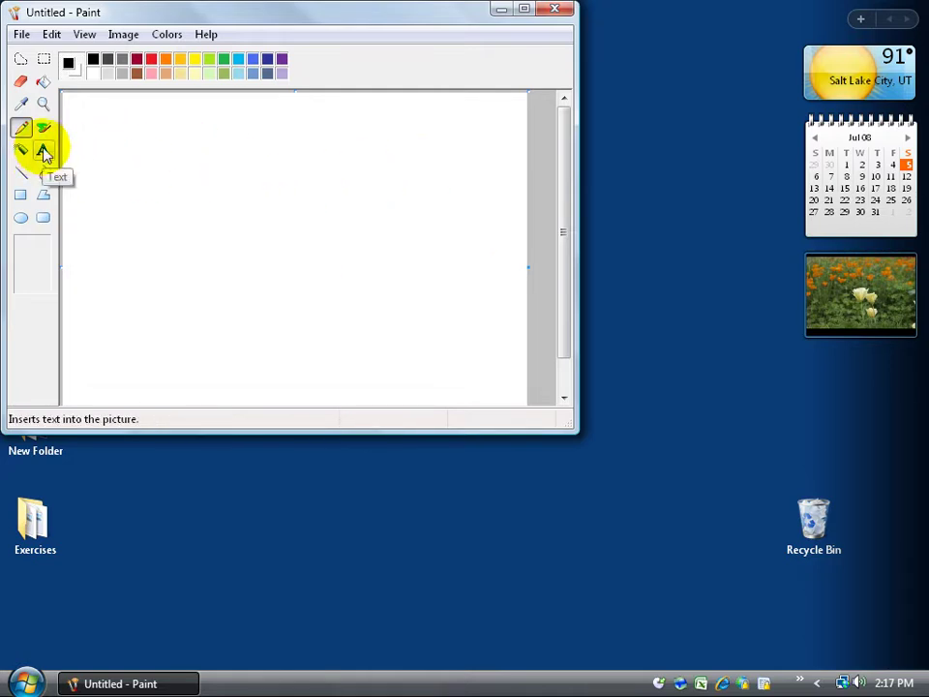
Open the desktop Exercises folder and drag Child_Computer.jpg onto the Paint canvas.
mouse_move(120, 15)
left_mouse_down()
mouse_move(407, 78)
mouse_move(598, 108)
left_mouse_up()
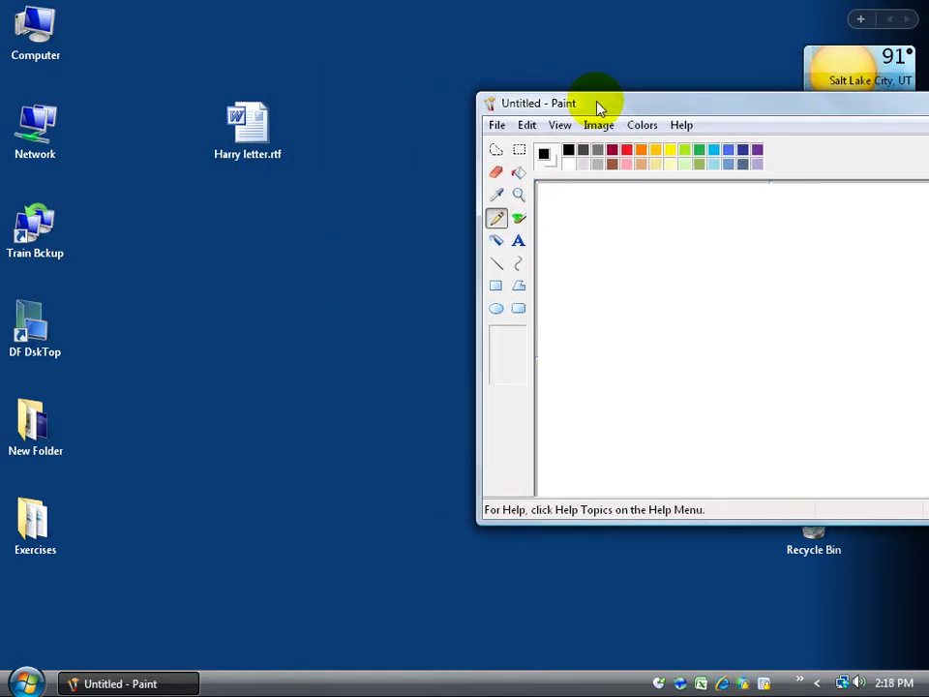
left_click(39, 528)
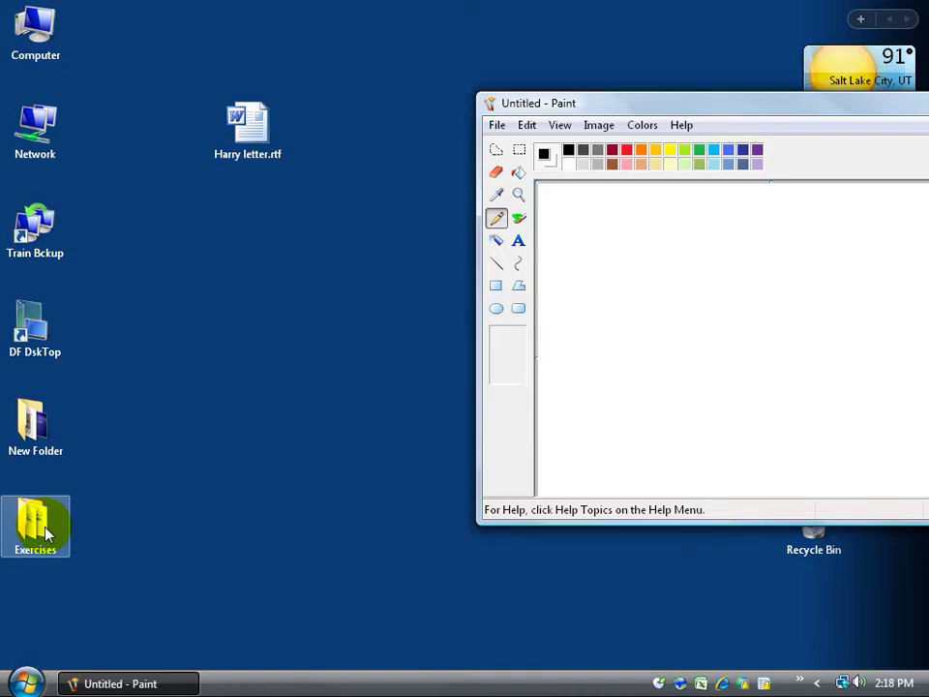
double_click(46, 532)
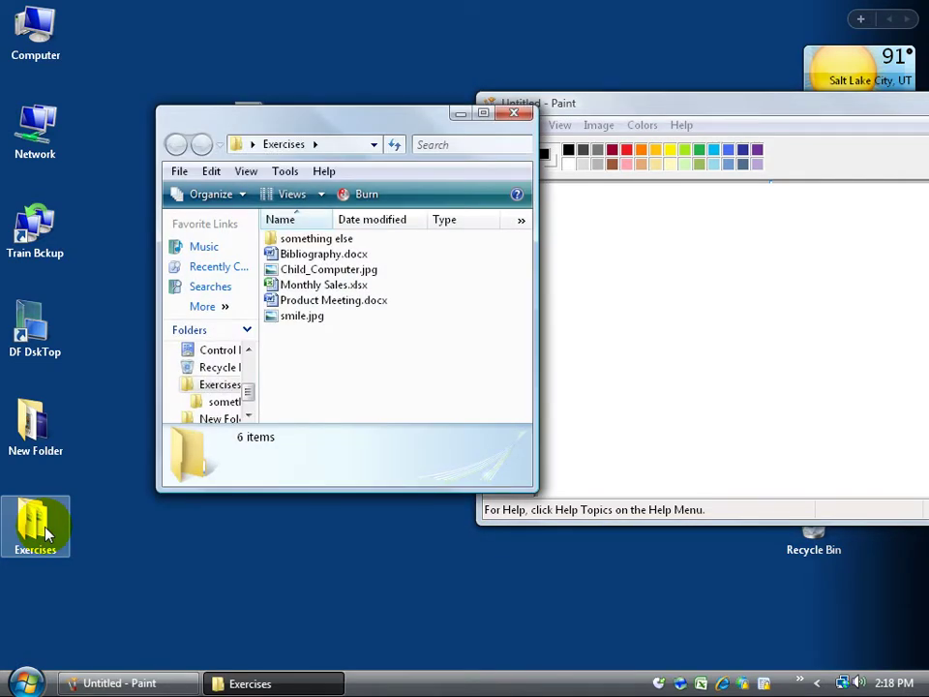
left_click(310, 316)
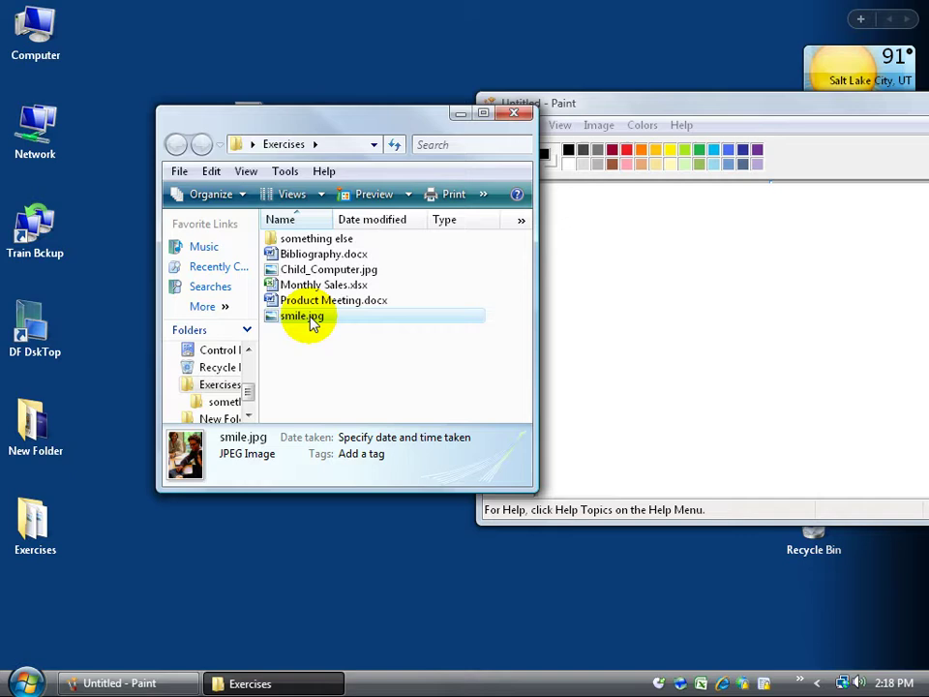
left_click(329, 271)
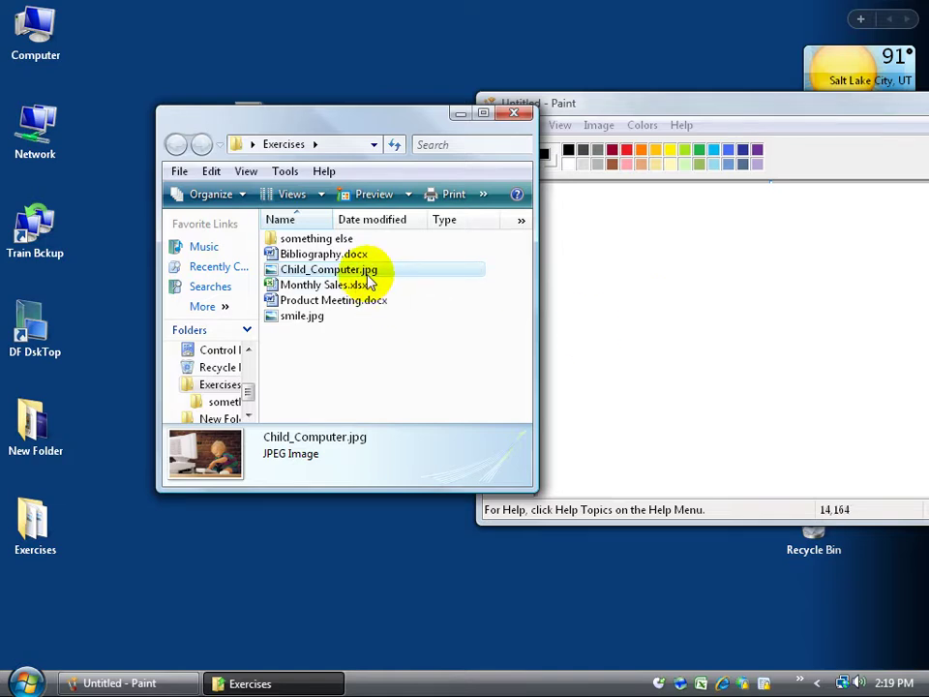
left_click_drag(368, 279, 639, 314)
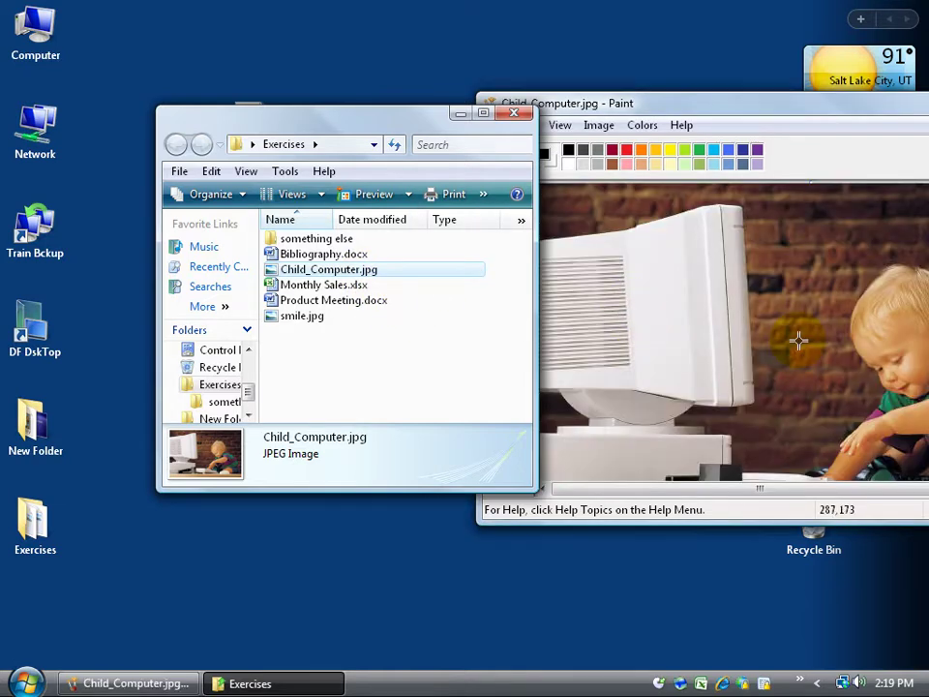
Start a blank Paint picture with the rectangular select tool, closing the Exercises folder window.
left_click(592, 105)
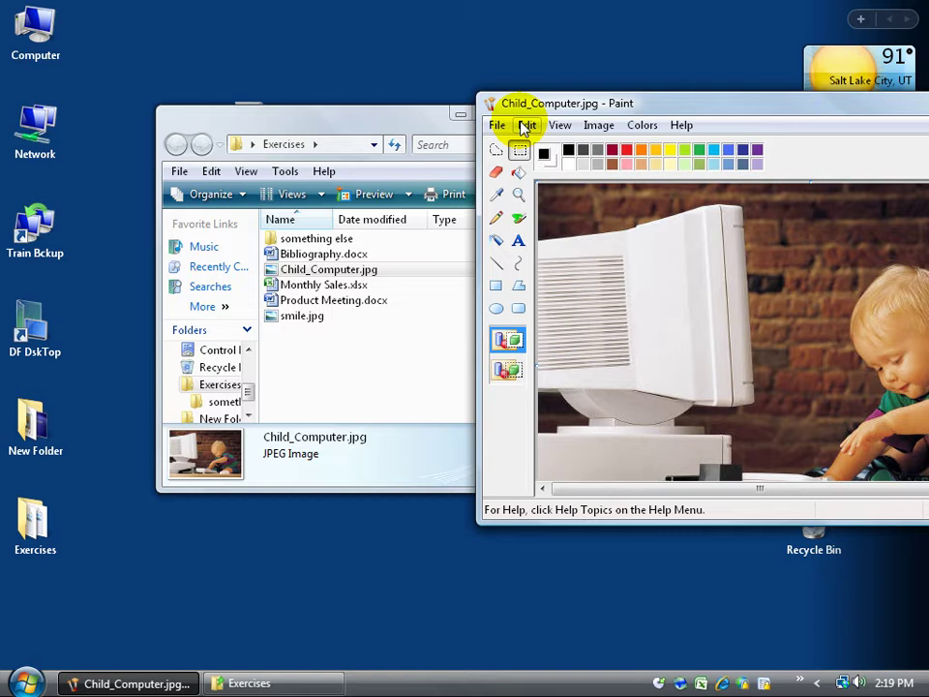
left_click(497, 125)
left_click(519, 146)
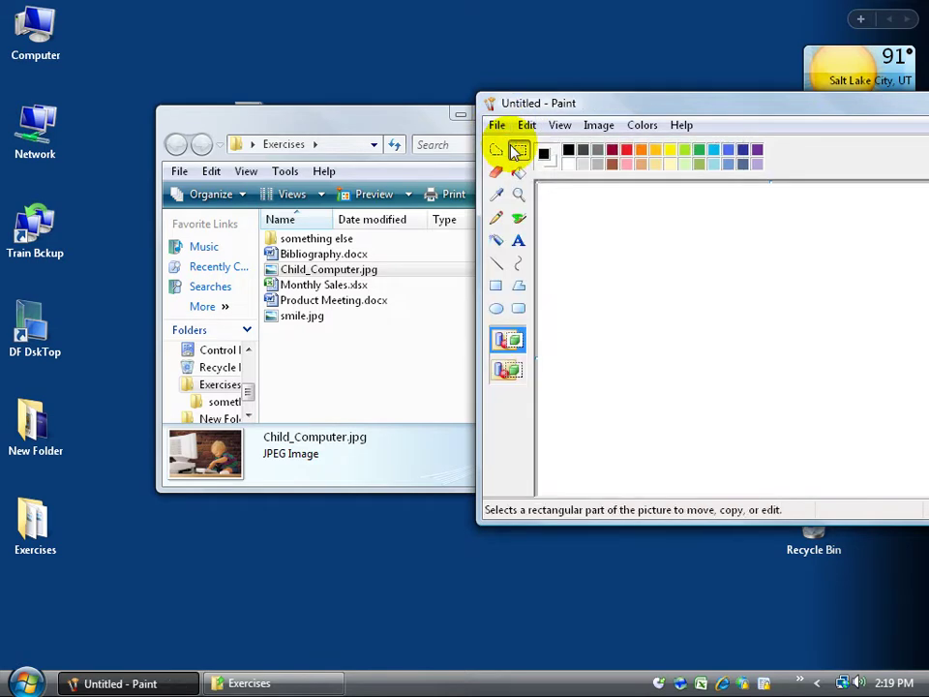
left_click(515, 153)
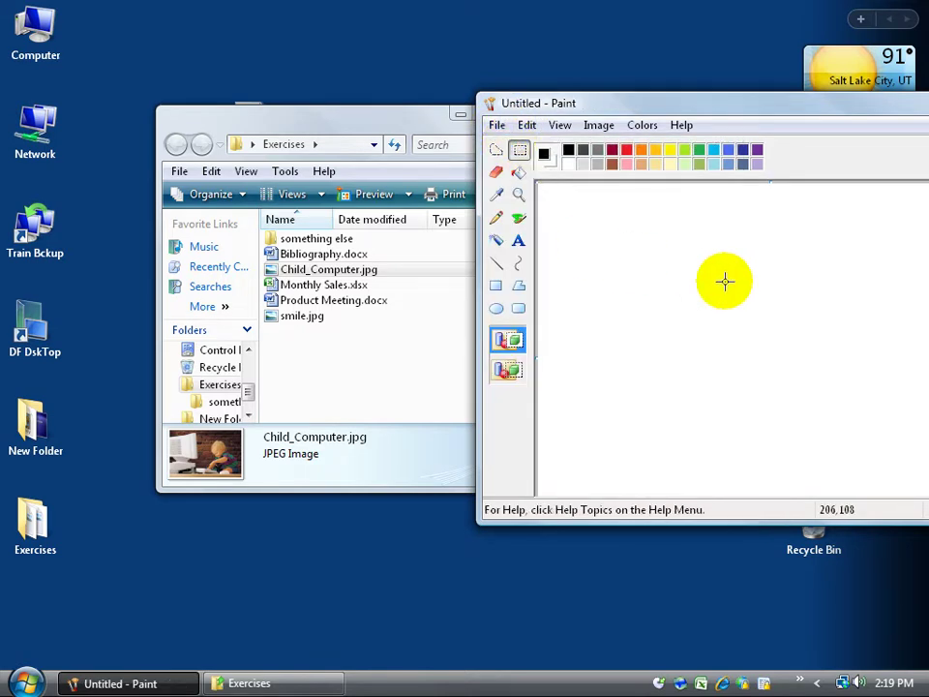
left_click(387, 118)
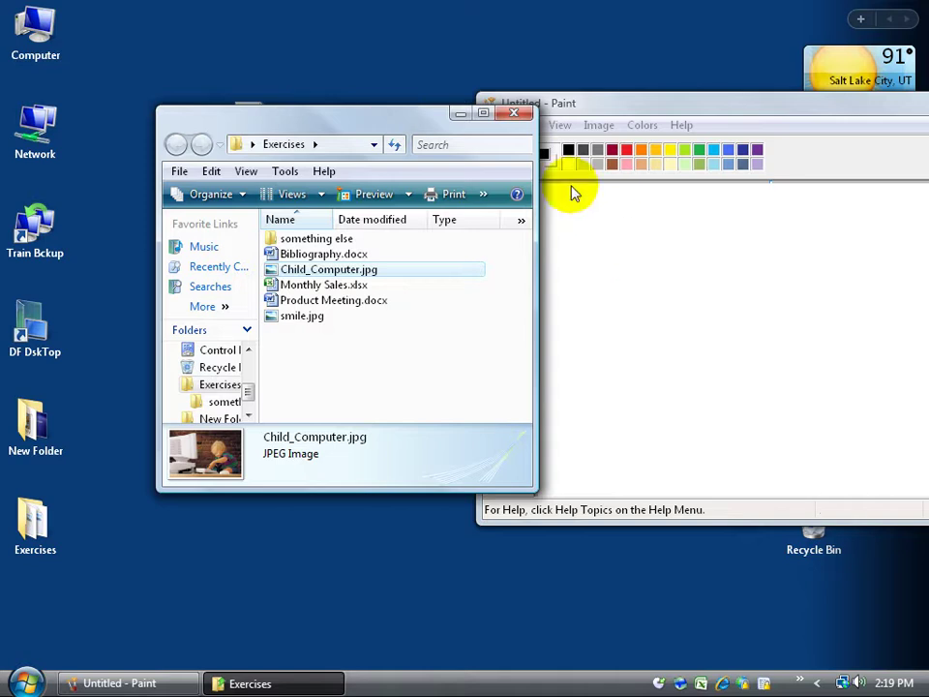
left_click(515, 113)
left_click_drag(678, 103, 355, 94)
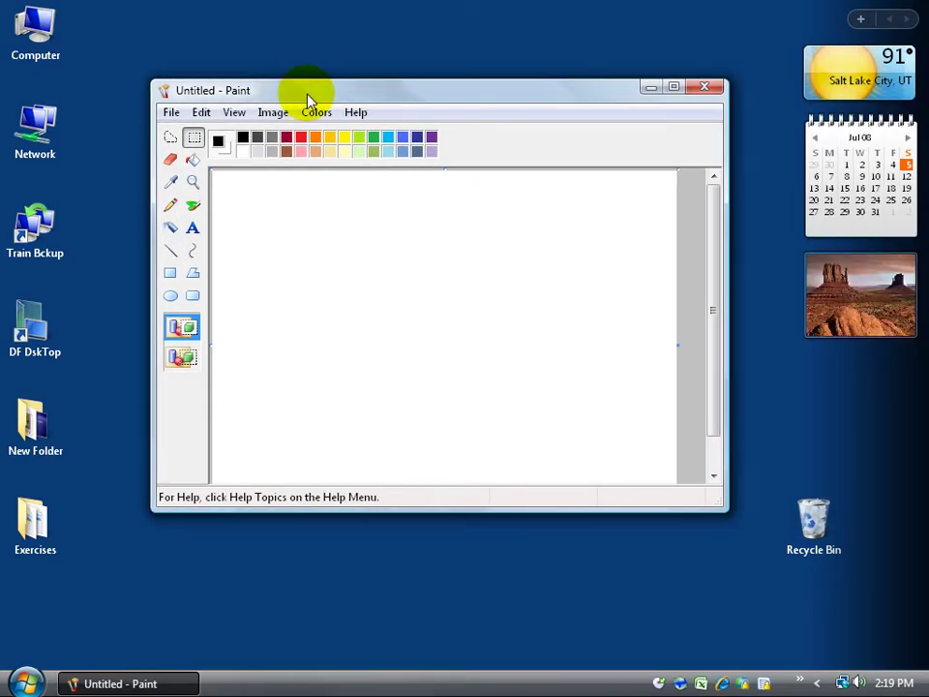
Open Child_Computer.jpg from Desktop > Exercises through File > Open.
left_click(169, 110)
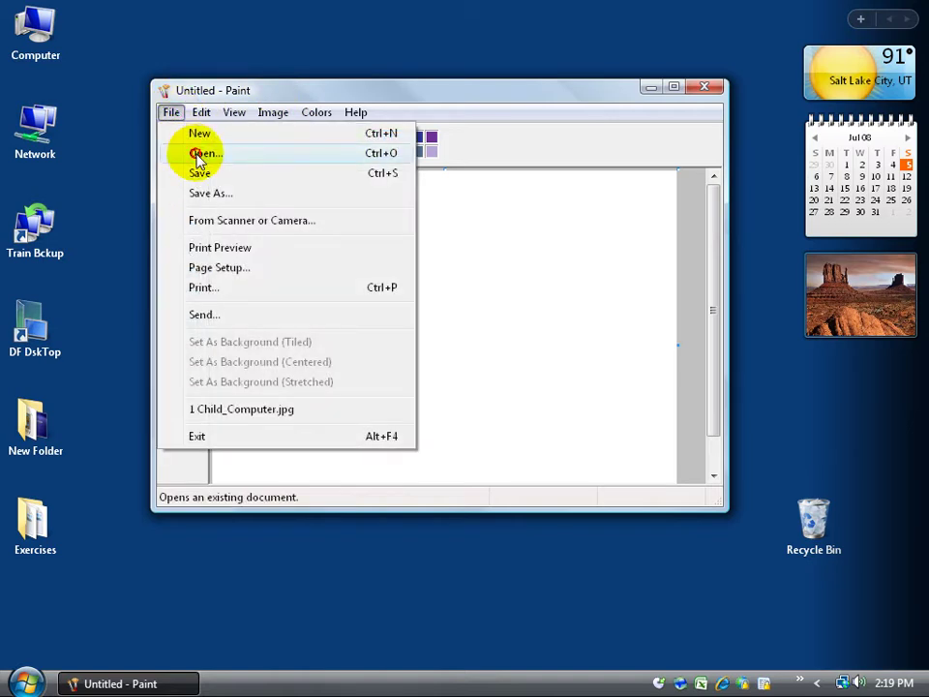
left_click(199, 152)
left_click(223, 245)
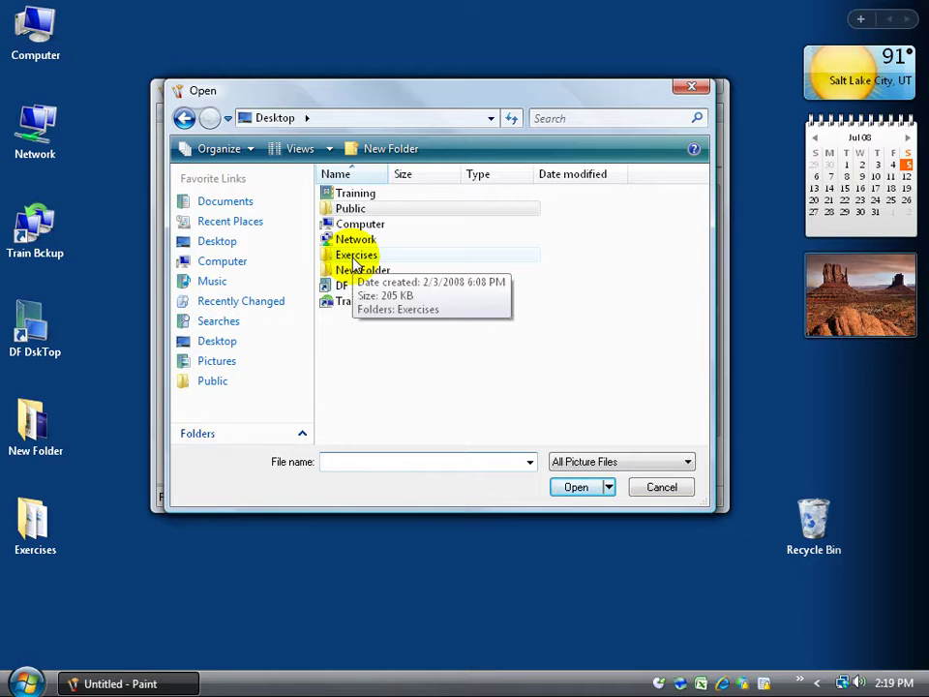
double_click(355, 257)
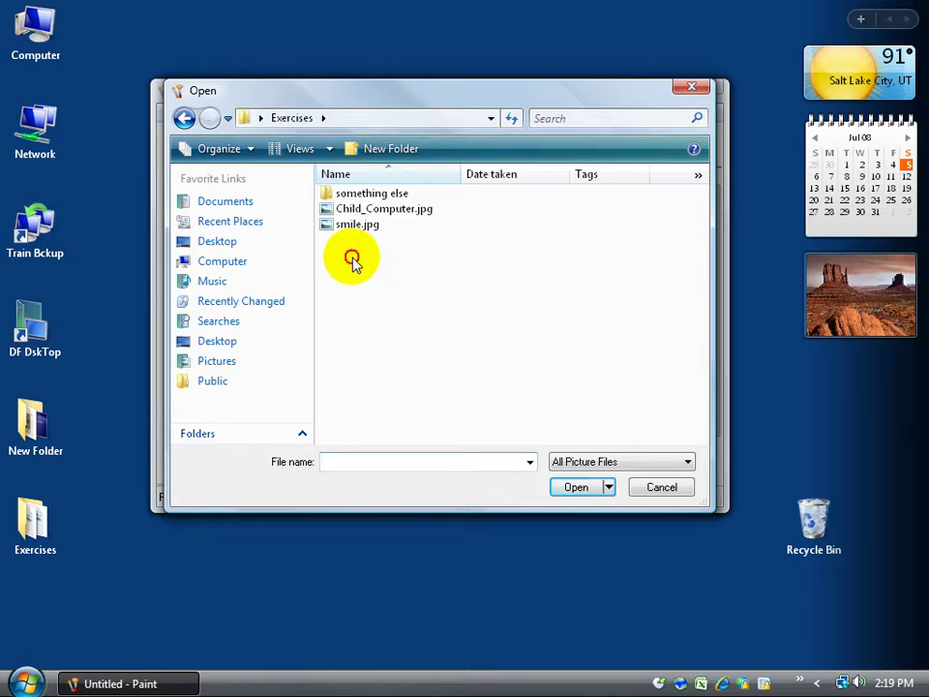
double_click(378, 211)
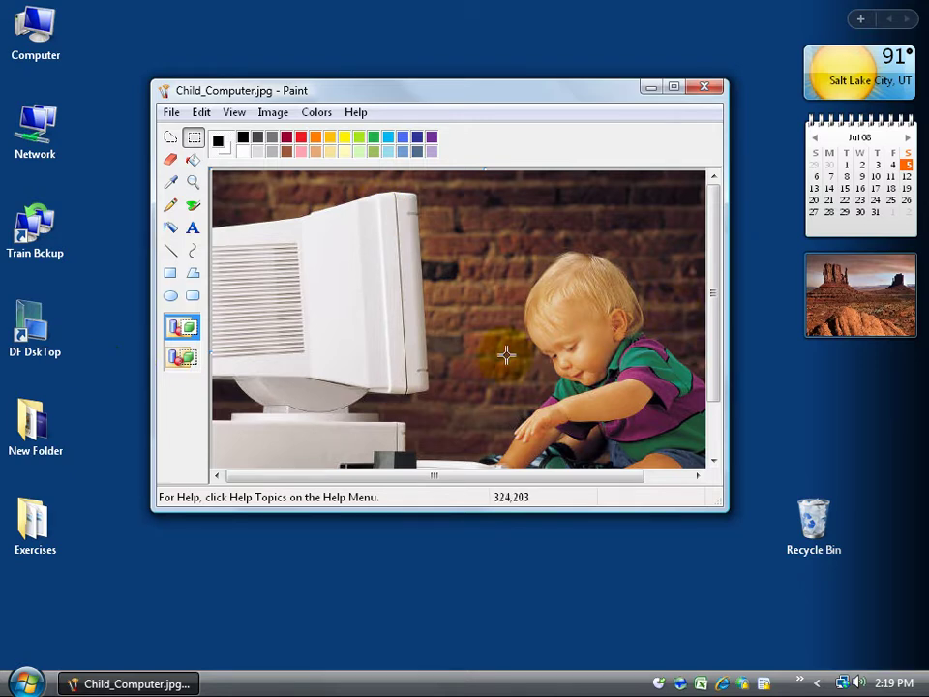
Maximize Paint and drag the canvas's bottom edge down to add a white strip under the photo.
left_click(676, 88)
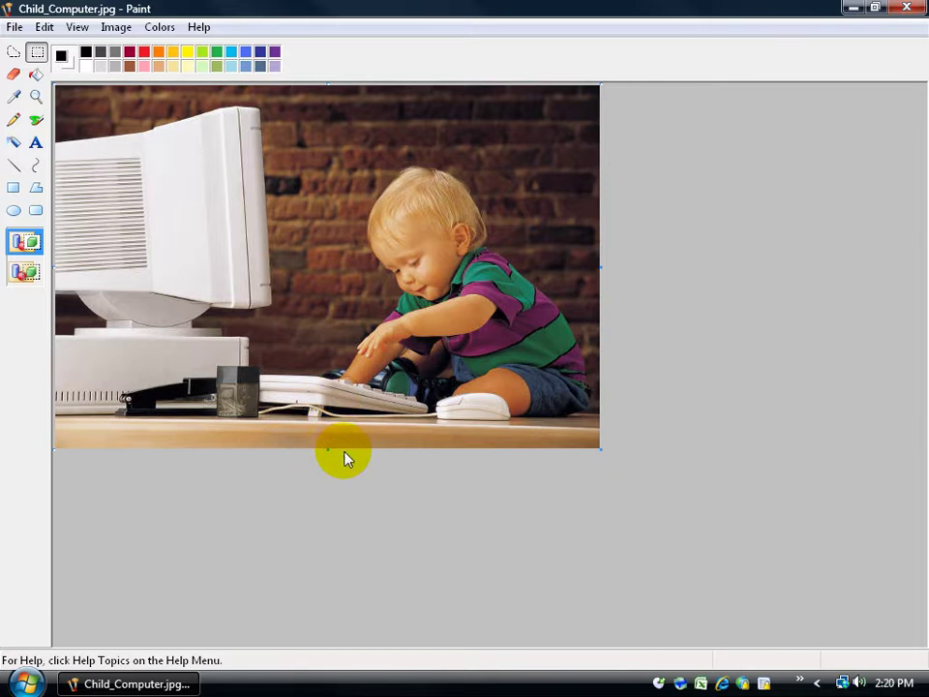
left_click_drag(329, 448, 330, 527)
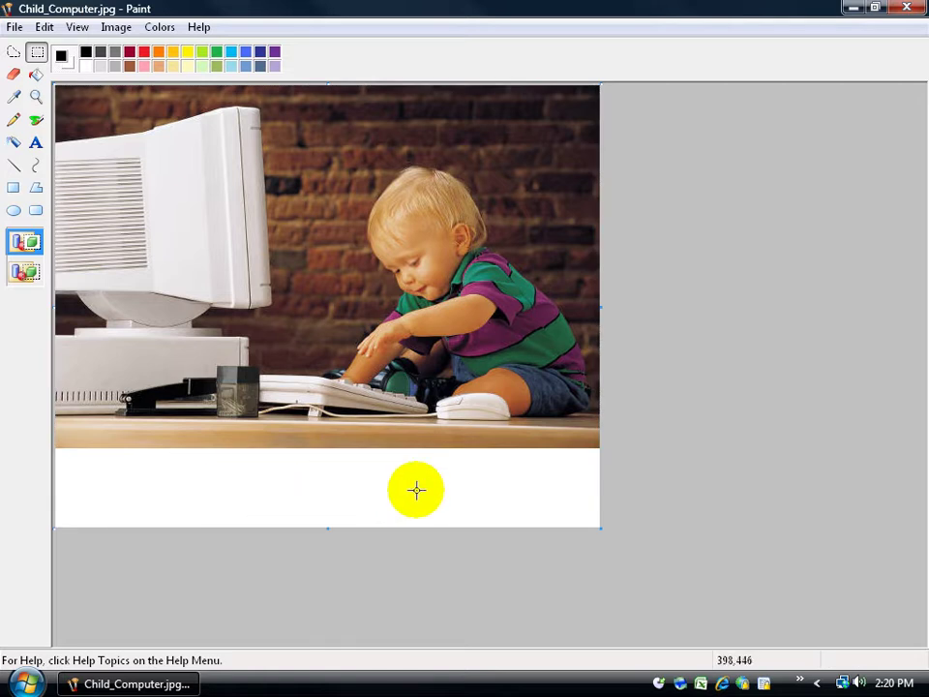
Draw a text box in the white strip with Arial, 12-point, bold, Western script.
left_click(36, 150)
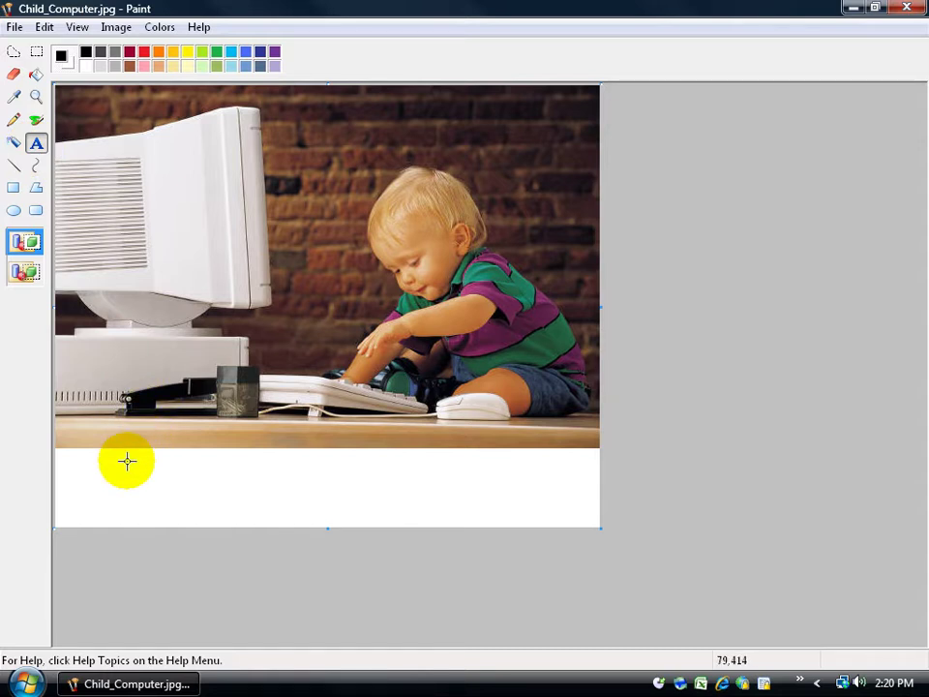
left_click_drag(119, 458, 530, 510)
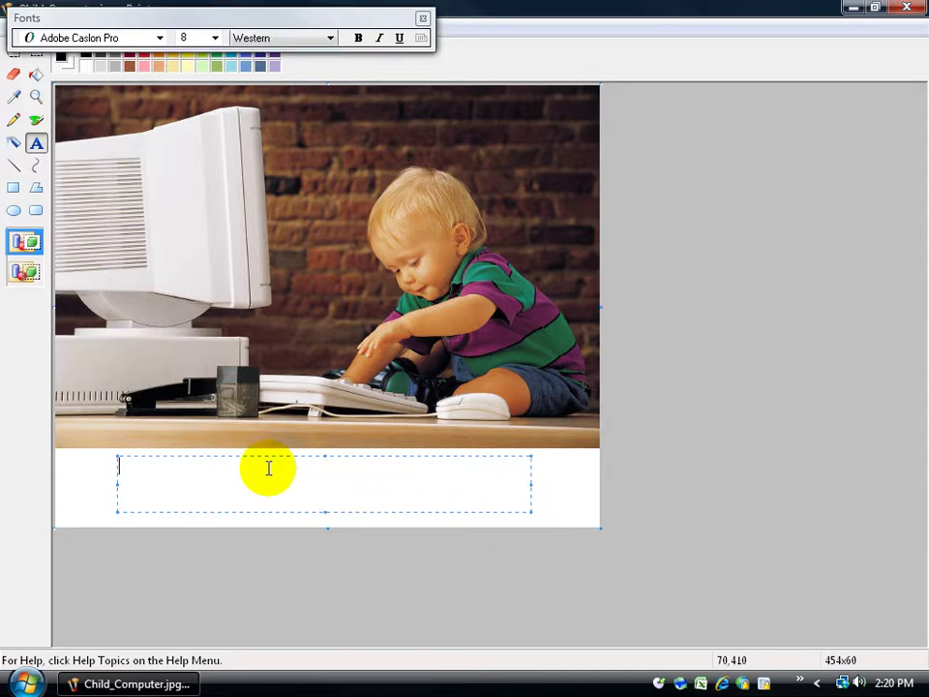
left_click(159, 38)
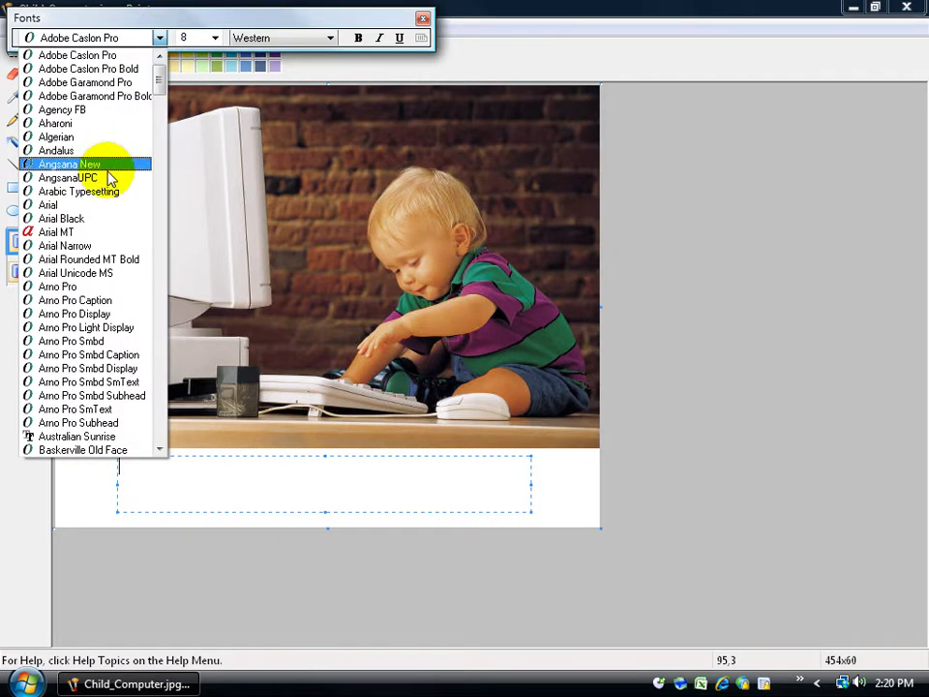
left_click(87, 204)
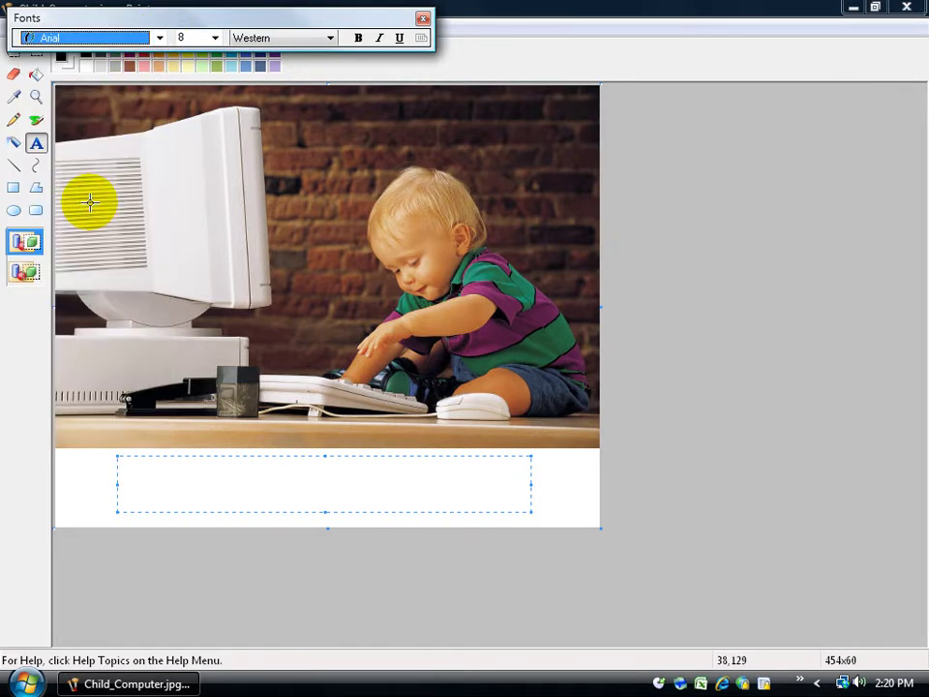
left_click(215, 37)
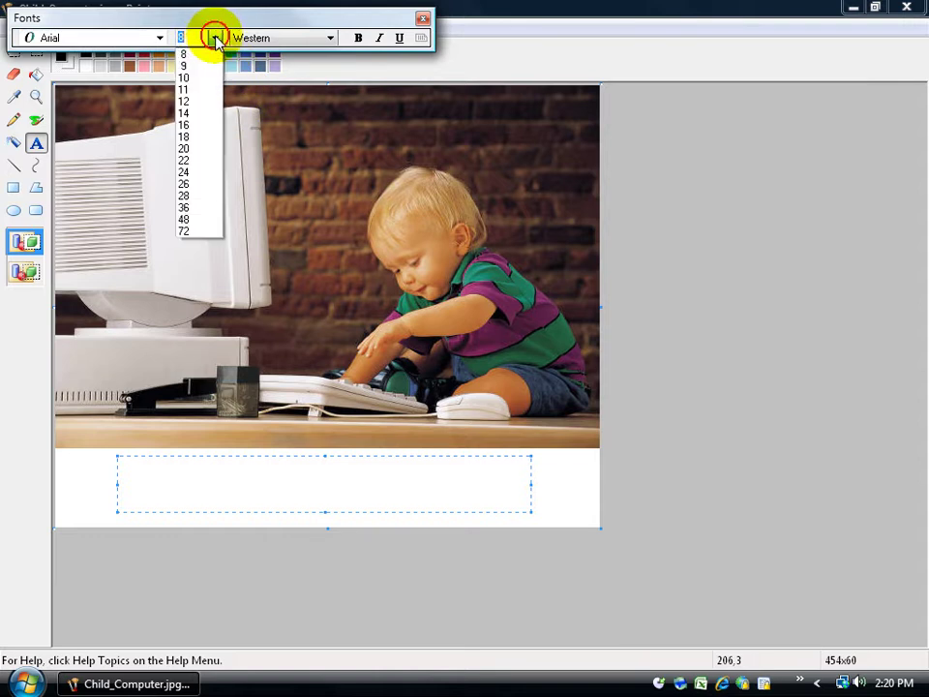
left_click(198, 101)
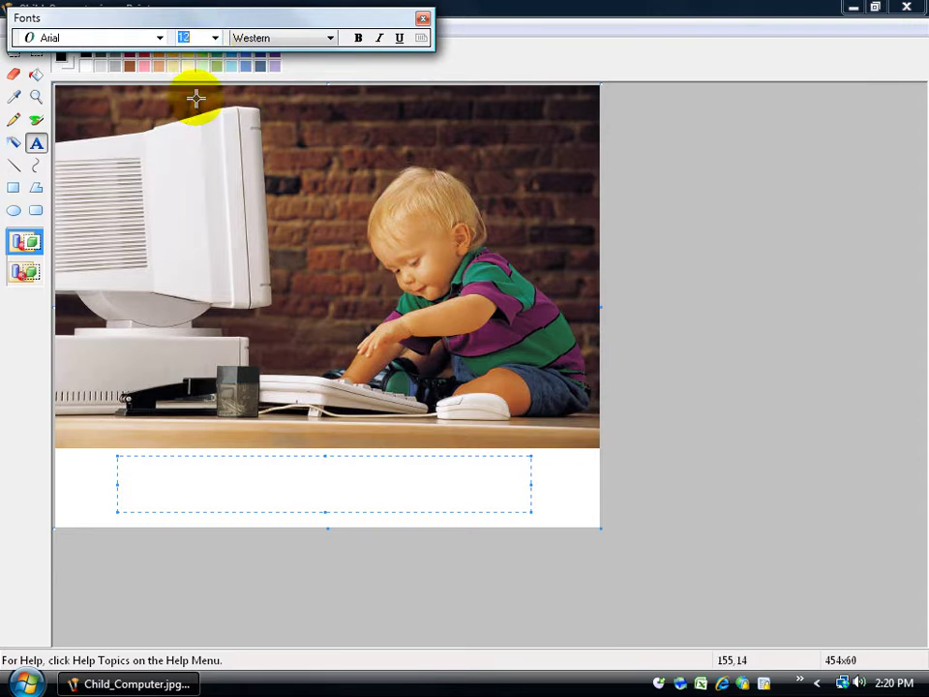
left_click(359, 37)
left_click(330, 40)
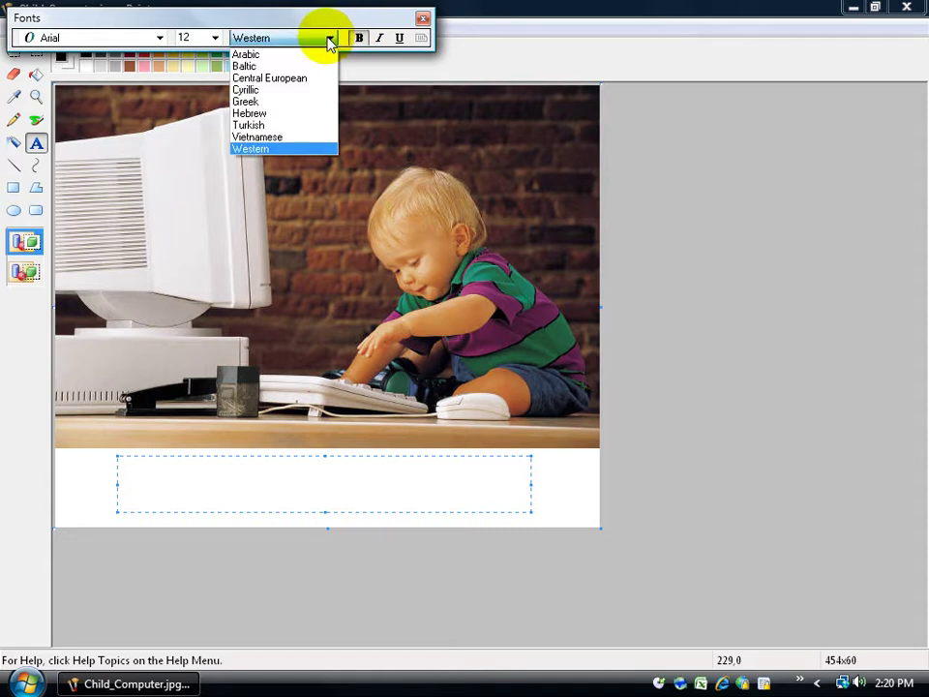
left_click(322, 16)
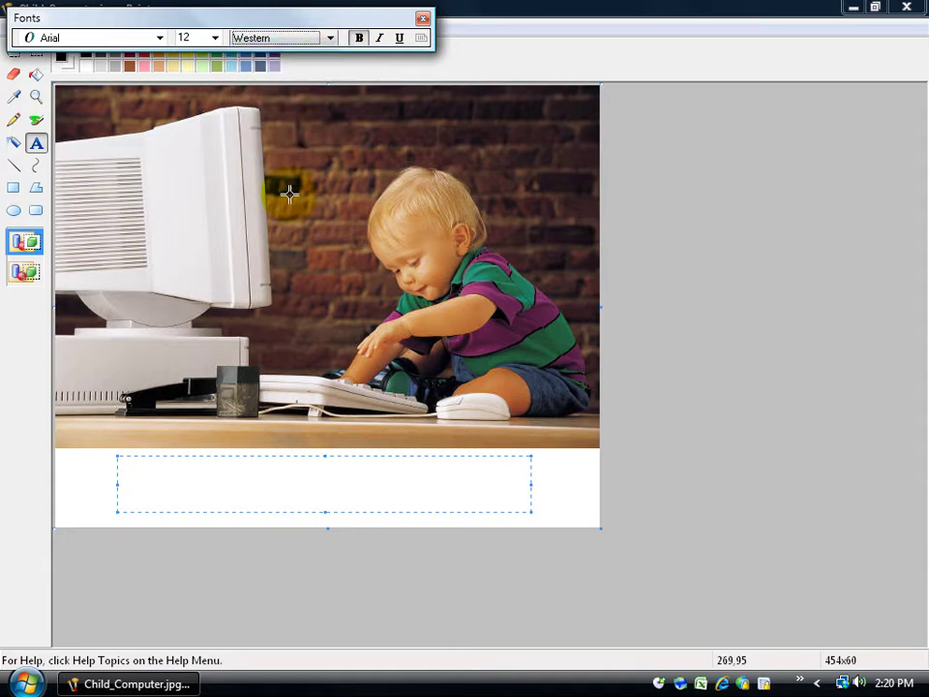
Replace the test words 'start Typing' with 'Computer Learning Is For the Kids!'.
left_click(152, 474)
type("sta")
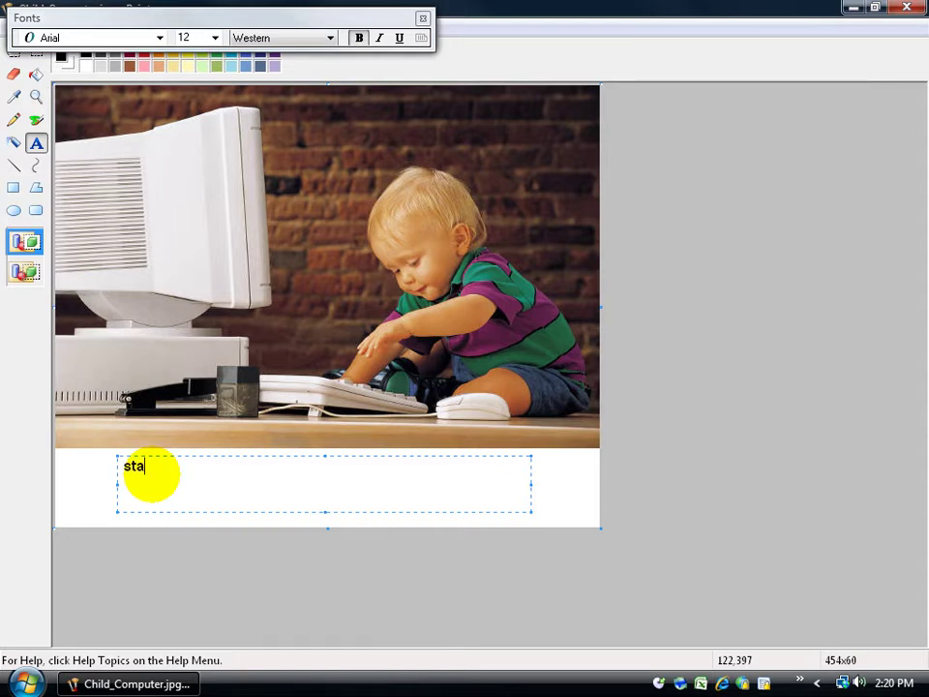
type("rt Typing")
left_click_drag(206, 468, 118, 461)
key("BackSpace")
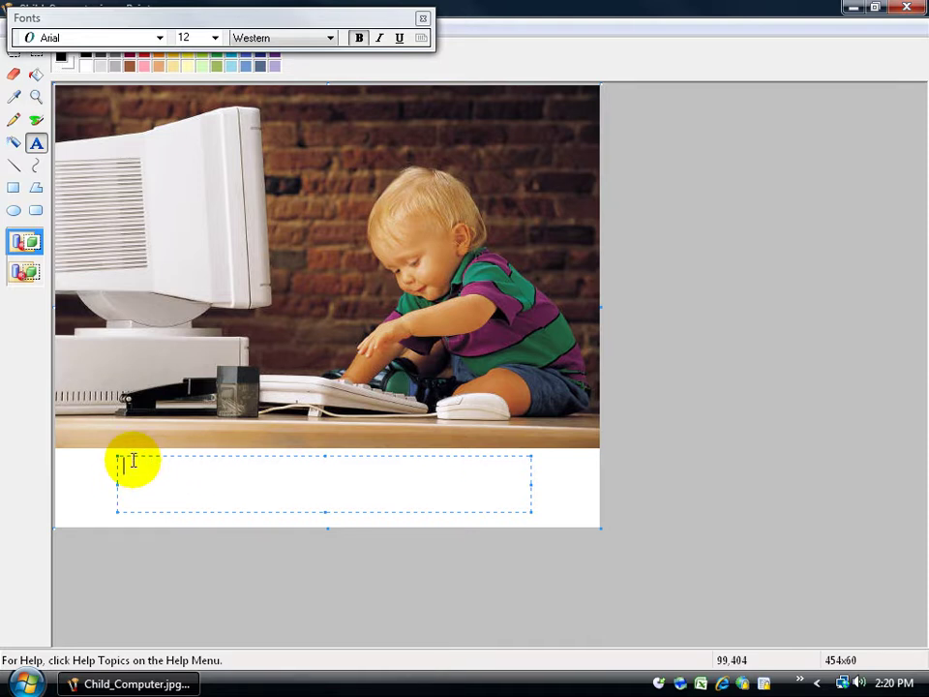
type("Computer Learning Is For the Kids")
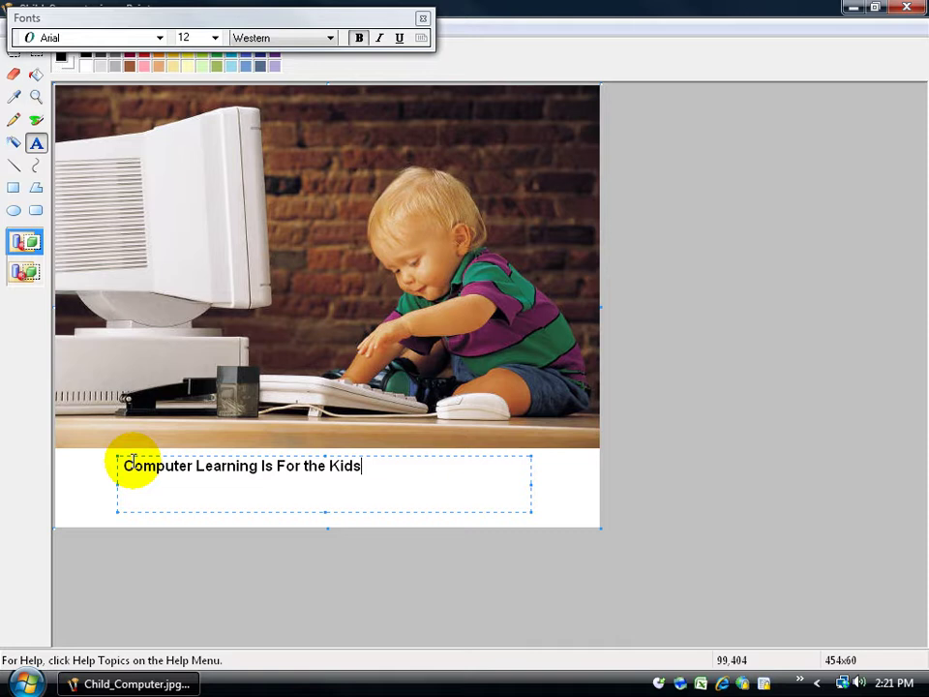
type("!")
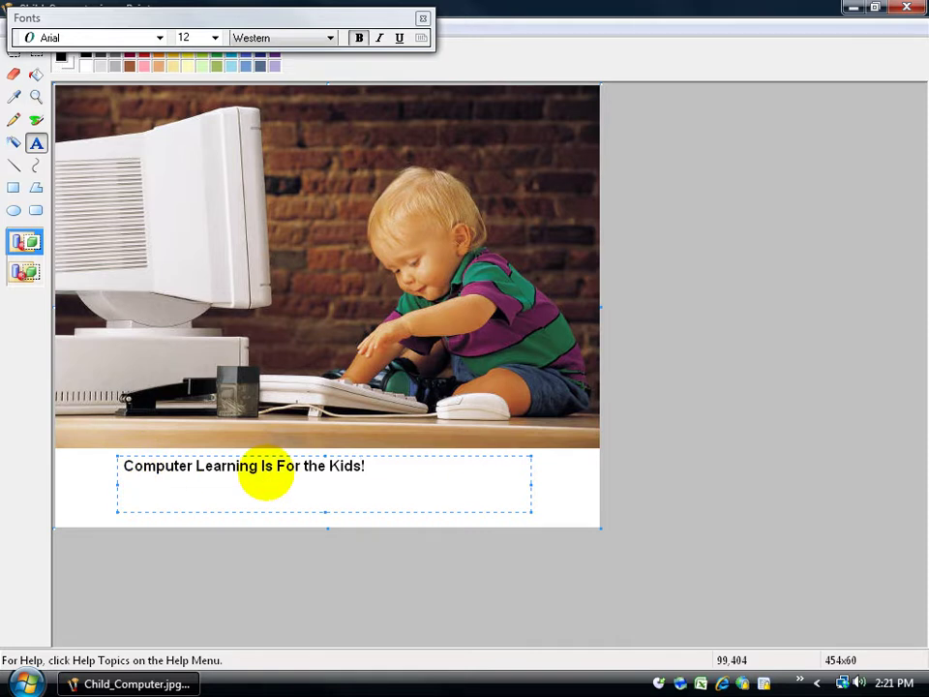
Select the whole caption and apply the red palette colour to it.
left_click_drag(397, 469, 114, 452)
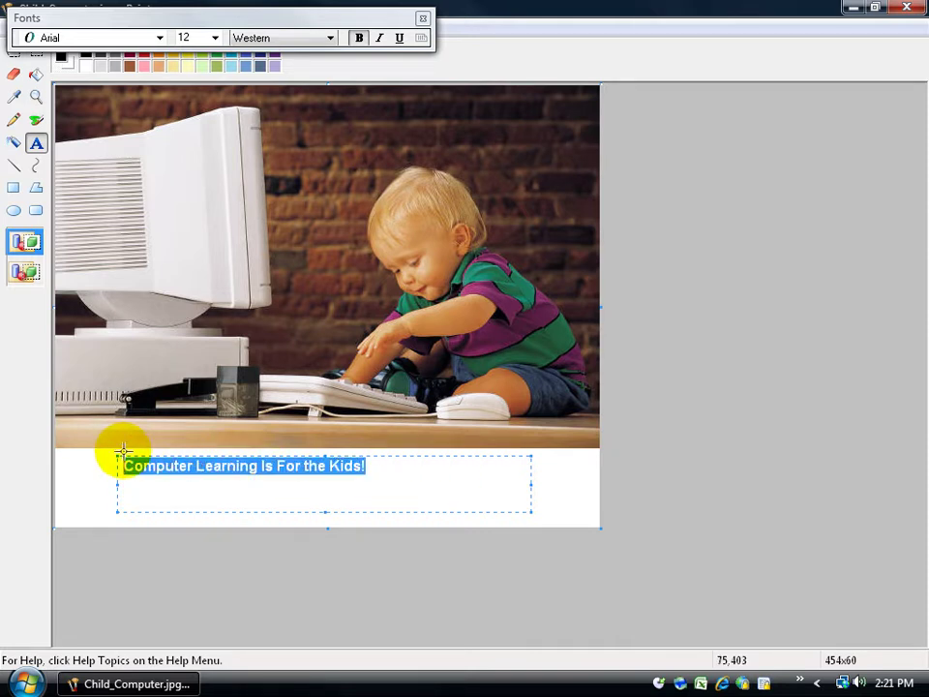
left_click_drag(139, 22, 556, 264)
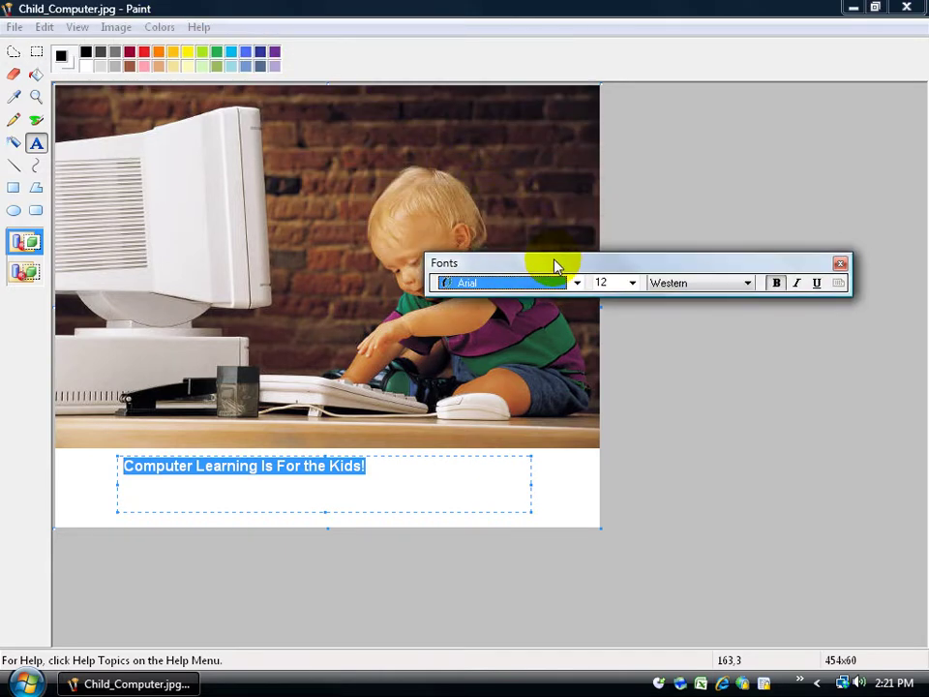
left_click(145, 52)
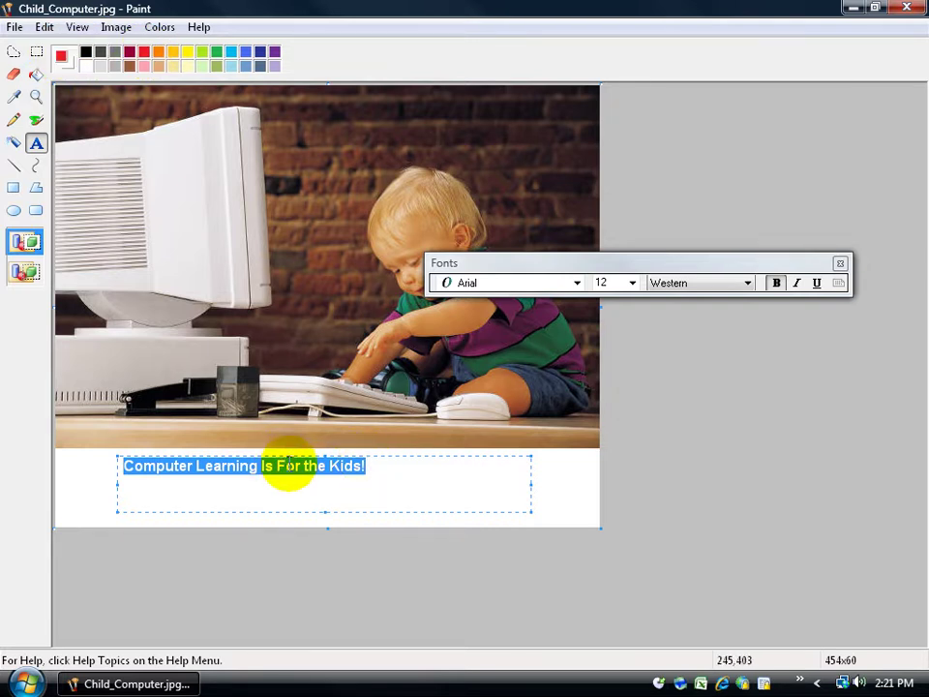
left_click(382, 471)
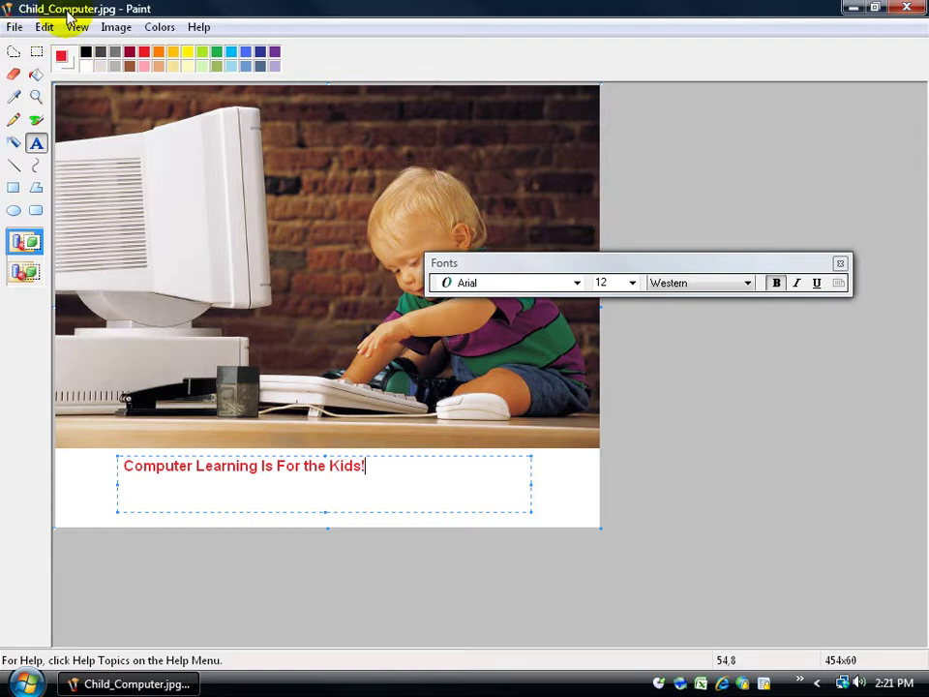
Save the picture as 'Learning For Kids' in the Exercises folder using Save As.
left_click(14, 26)
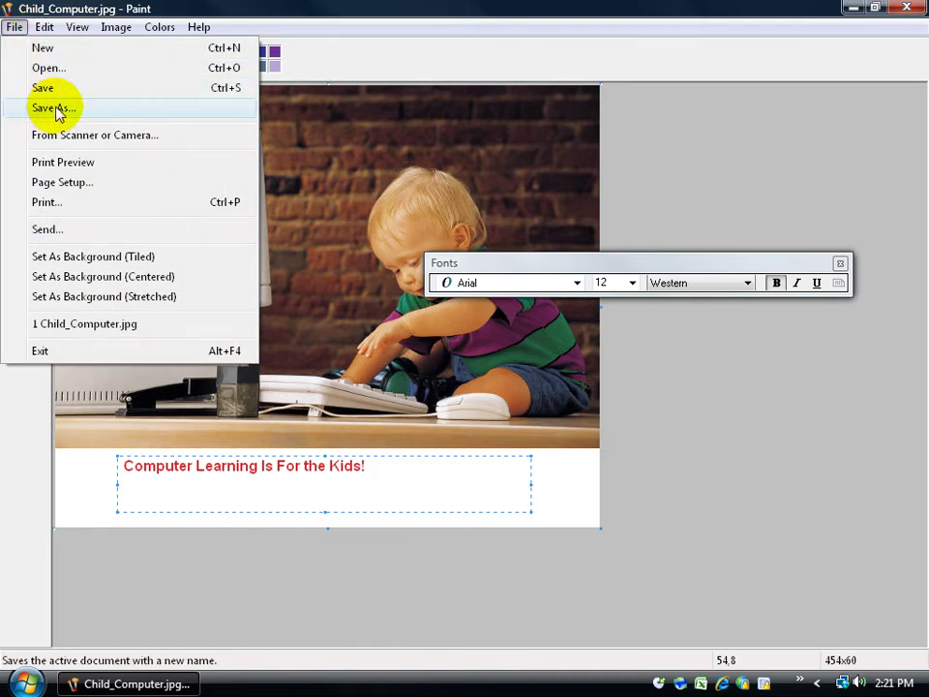
left_click(56, 108)
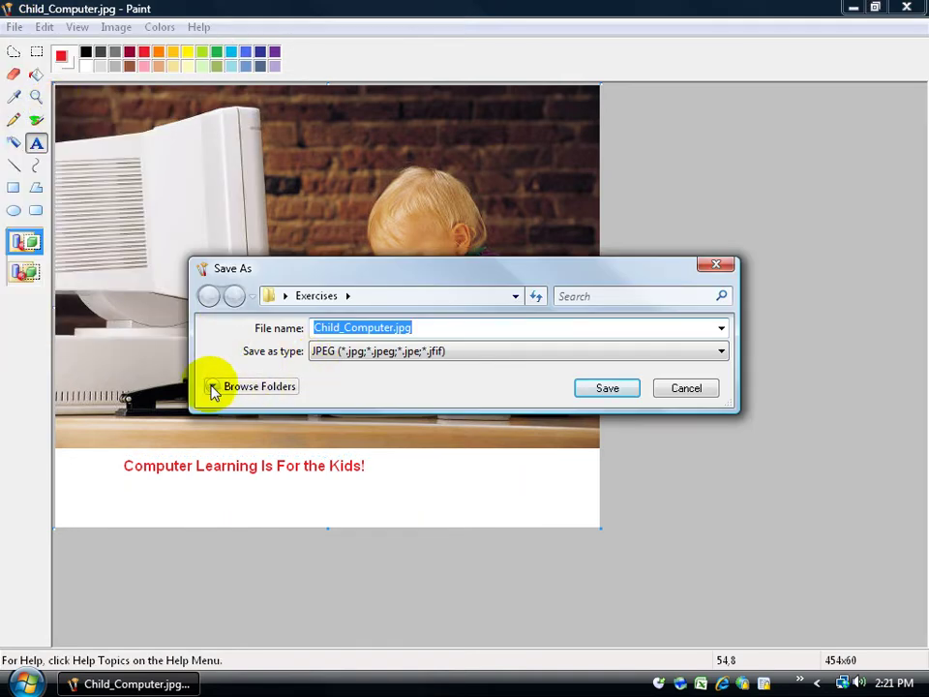
left_click(214, 387)
left_click_drag(354, 249, 372, 115)
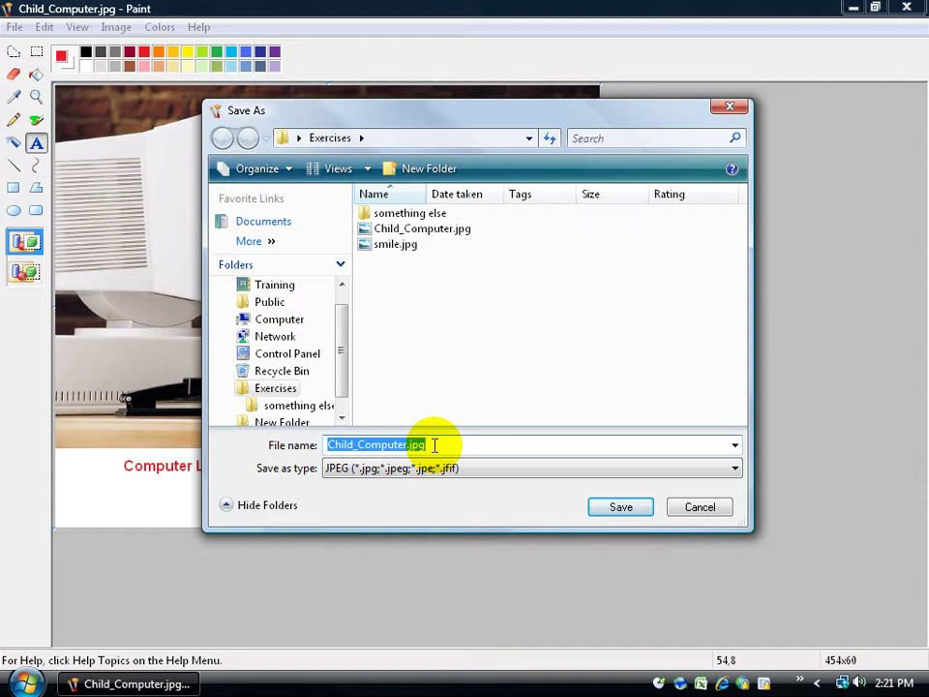
type("Chil")
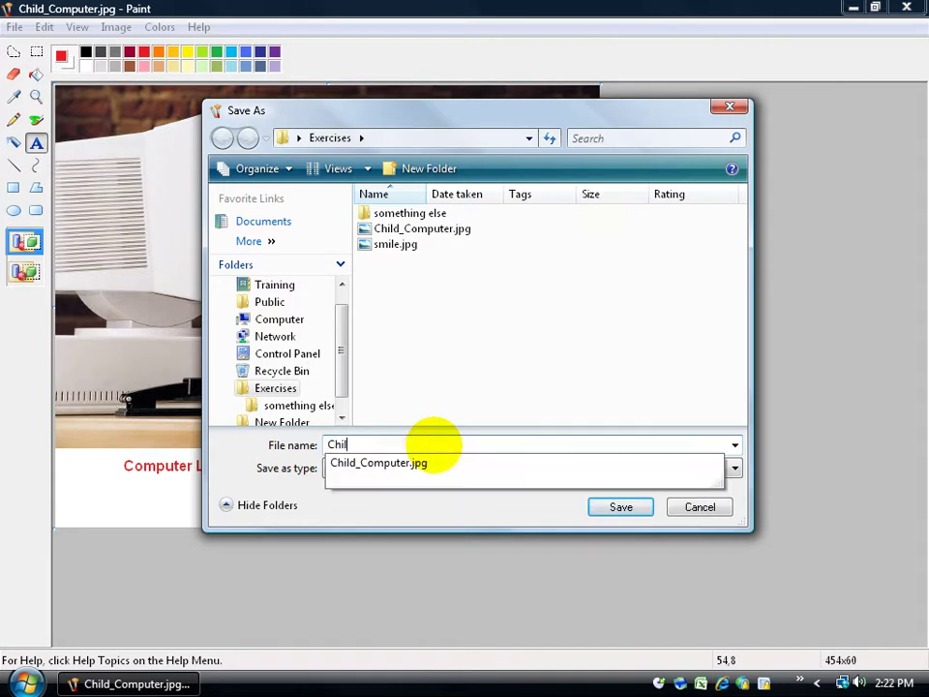
type("d 2")
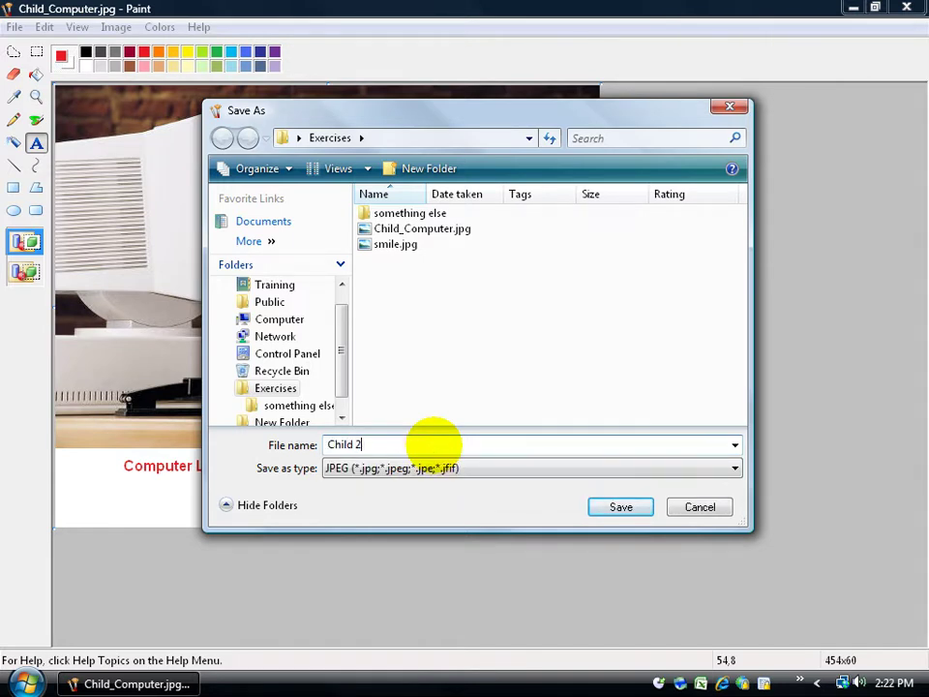
key("BackSpace")
key("BackSpace")
key("BackSpace")
key("BackSpace")
key("BackSpace")
key("BackSpace")
key("BackSpace")
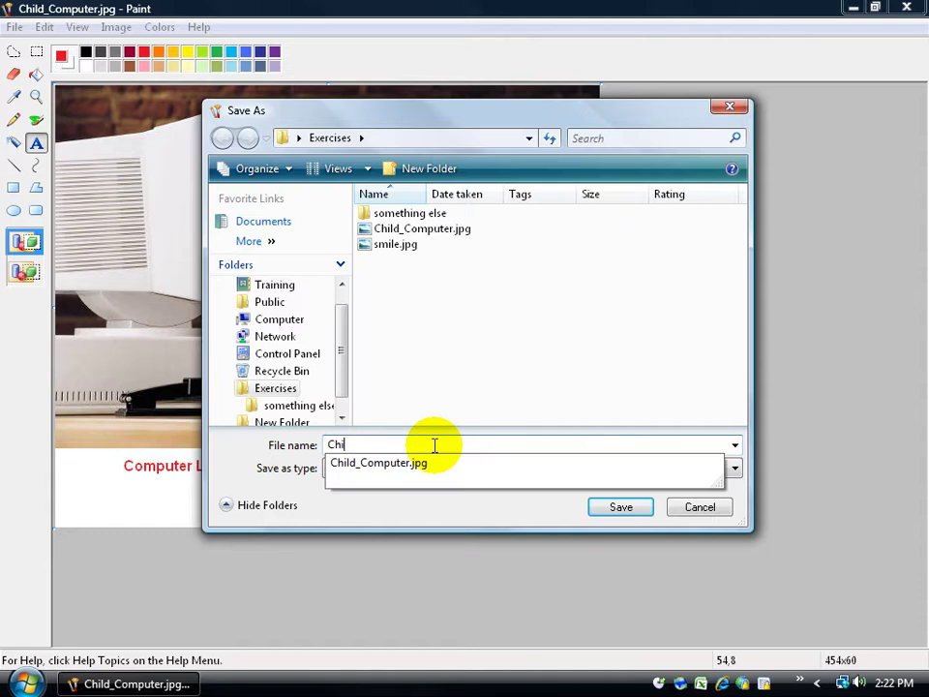
type("Learnin")
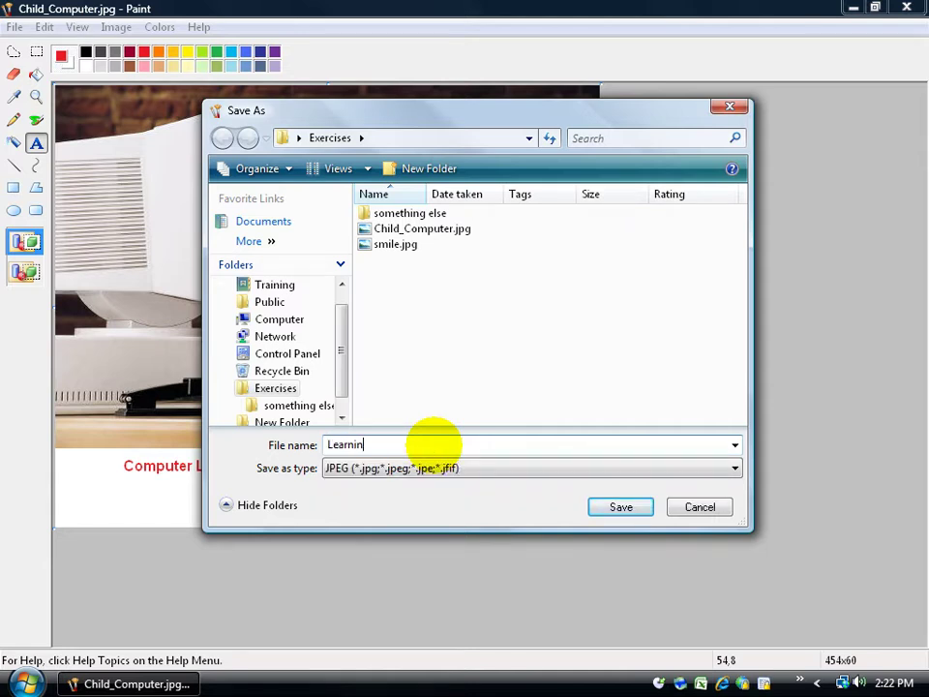
type("g For Kids")
left_click(618, 507)
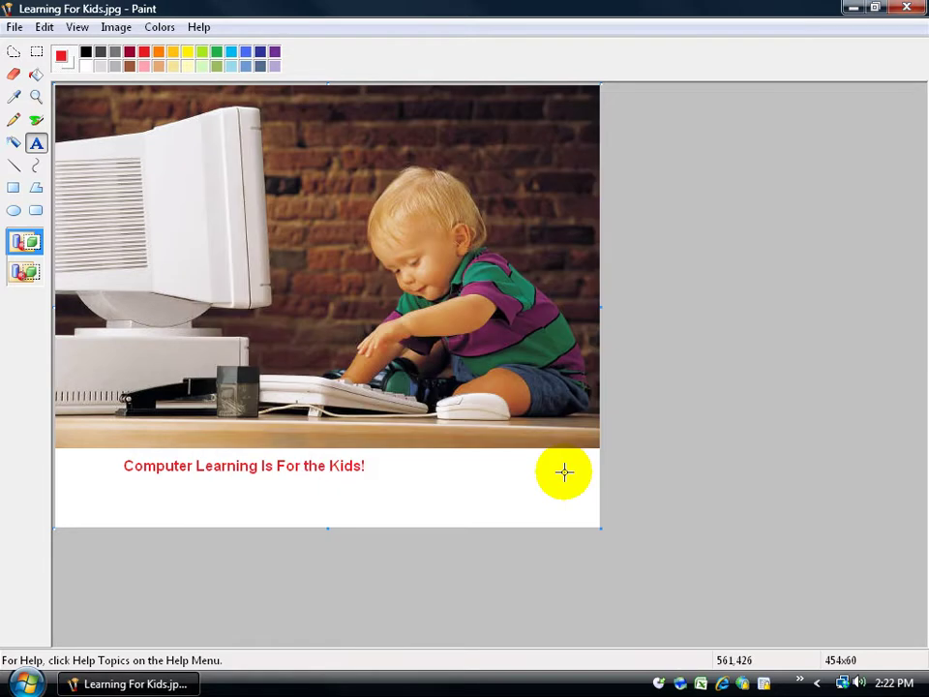
Close Paint, check and view Learning For Kids.jpg in the Exercises folder, then close the viewer.
left_click(906, 8)
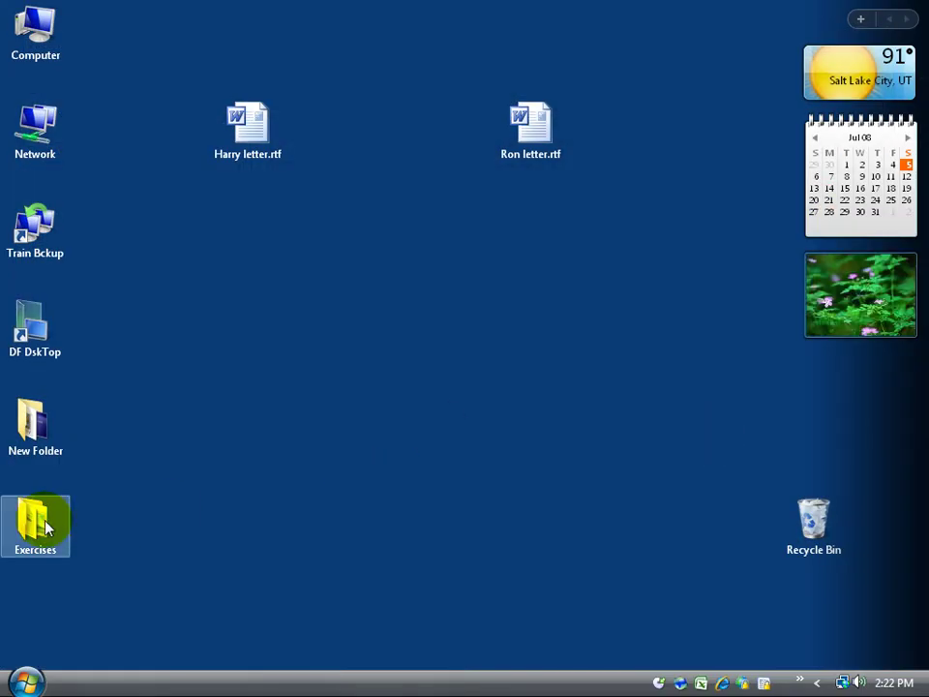
double_click(44, 528)
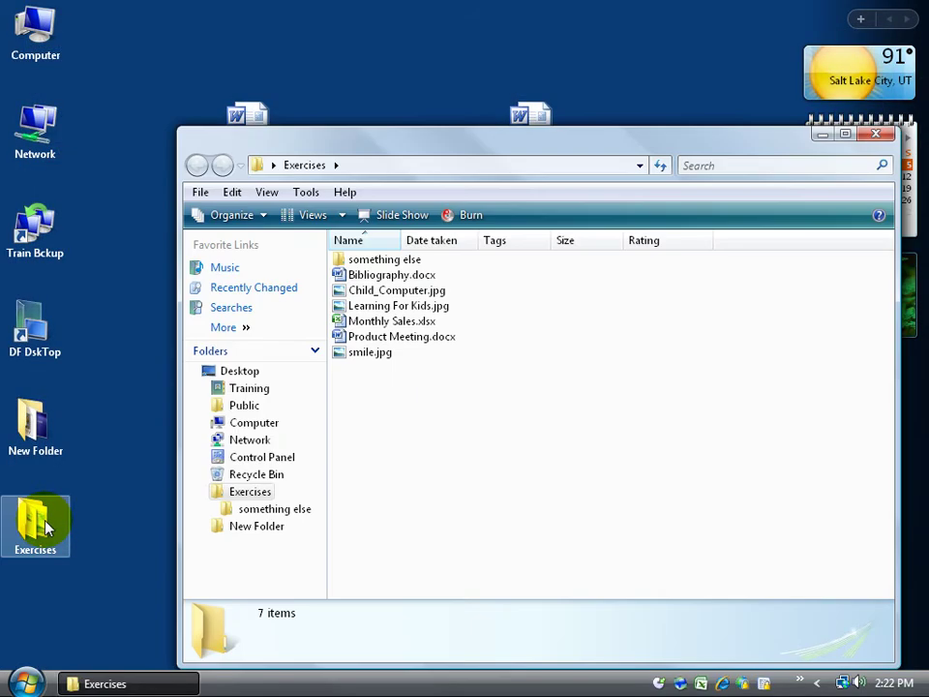
left_click(423, 306)
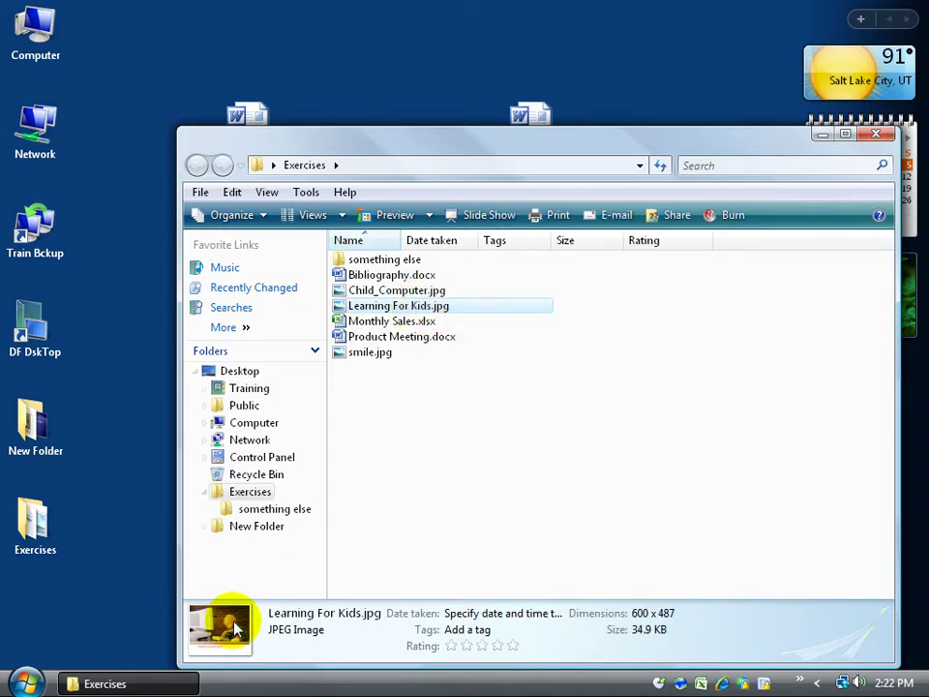
double_click(439, 306)
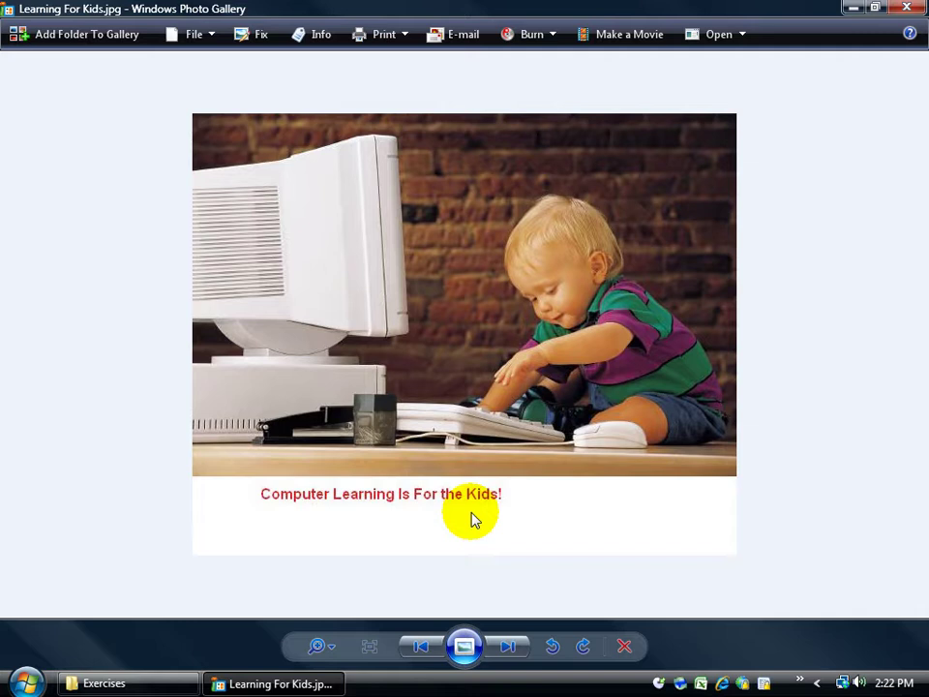
left_click(907, 8)
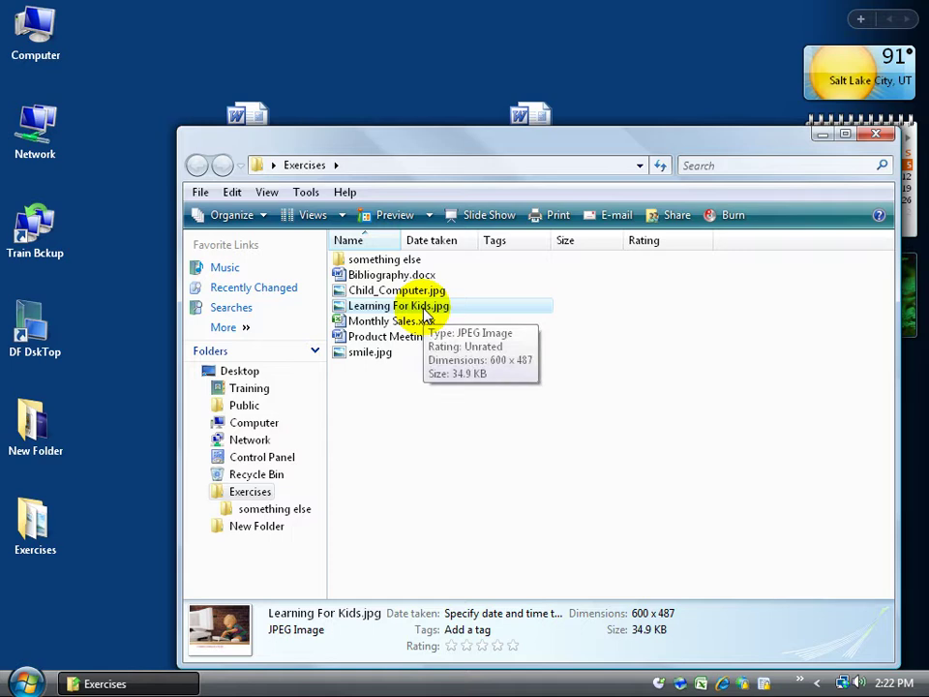
Open the original Child_Computer.jpg in Paint from its right-click Open With menu.
left_click(26, 680)
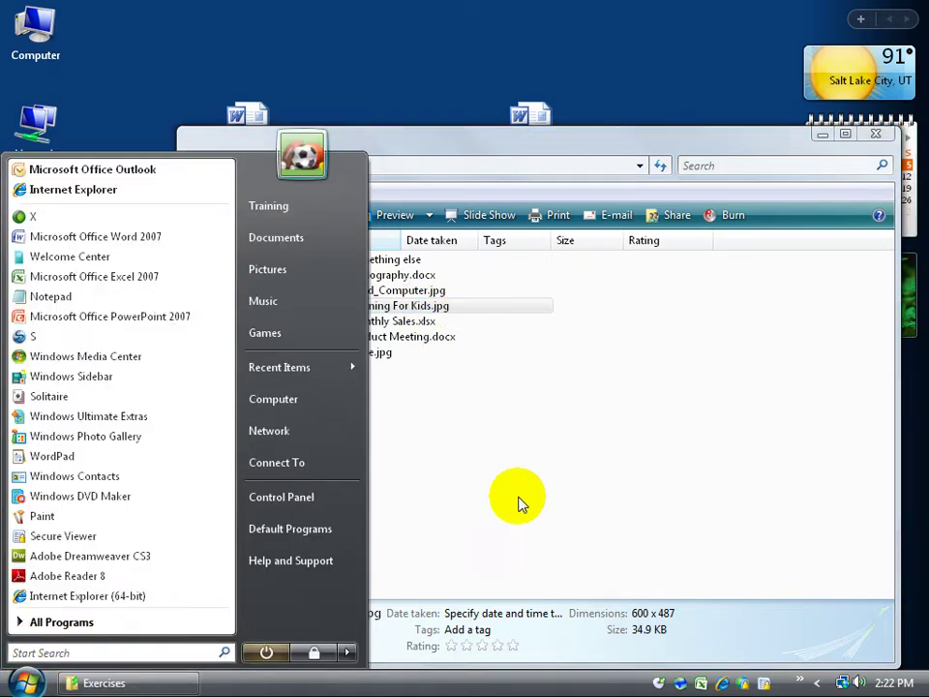
left_click(707, 484)
left_click(717, 495)
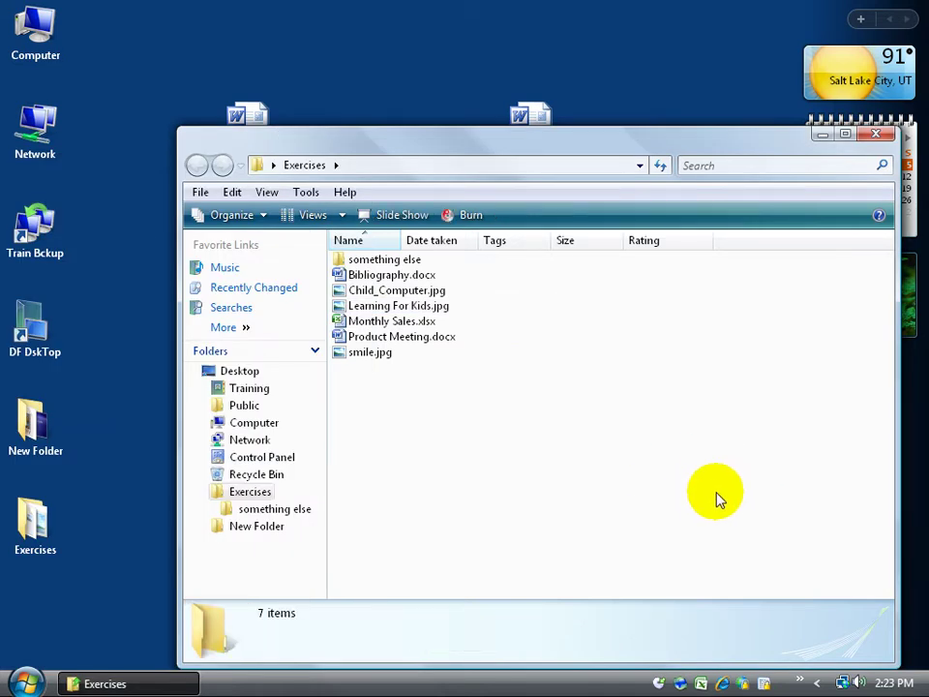
mouse_move(386, 295)
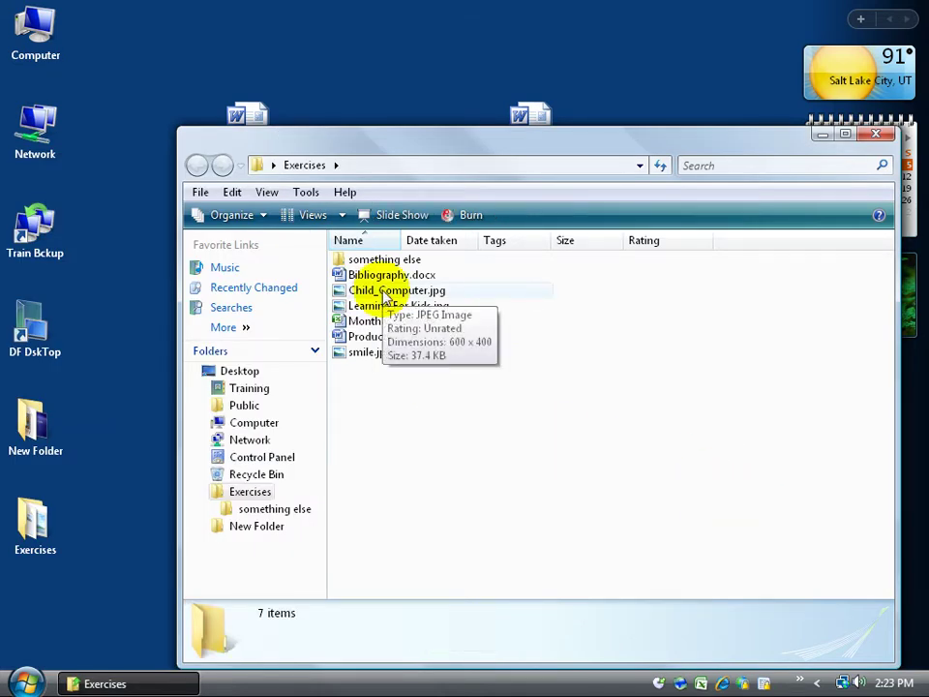
right_click(385, 295)
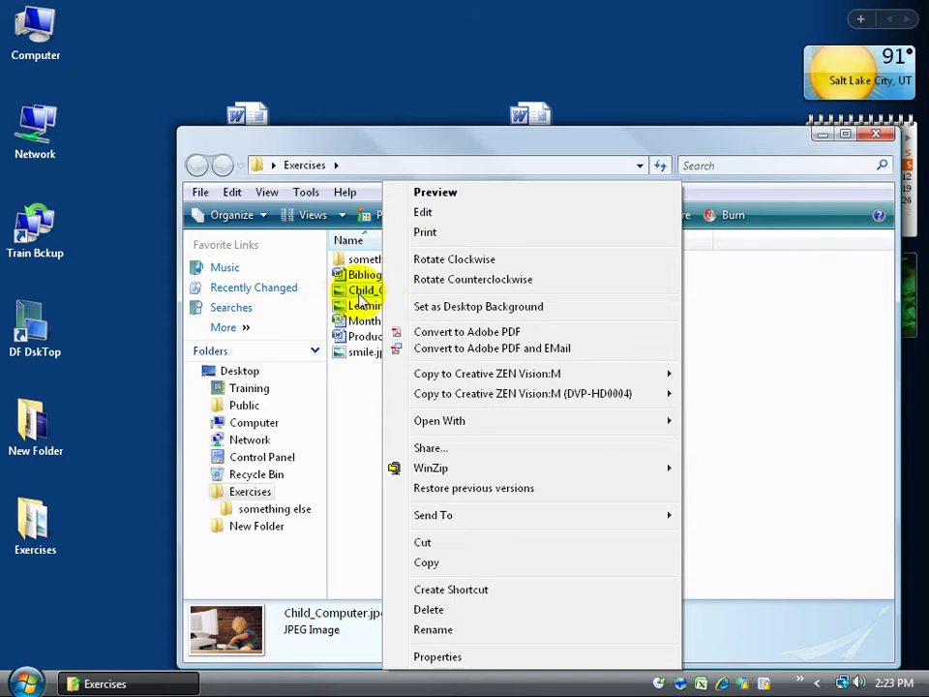
mouse_move(481, 431)
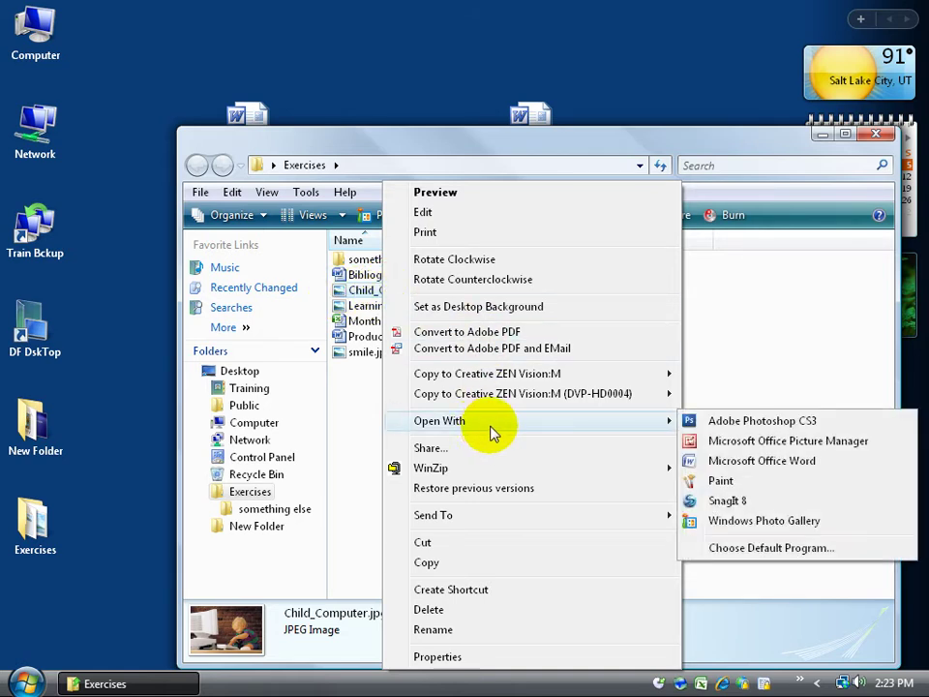
left_click(726, 484)
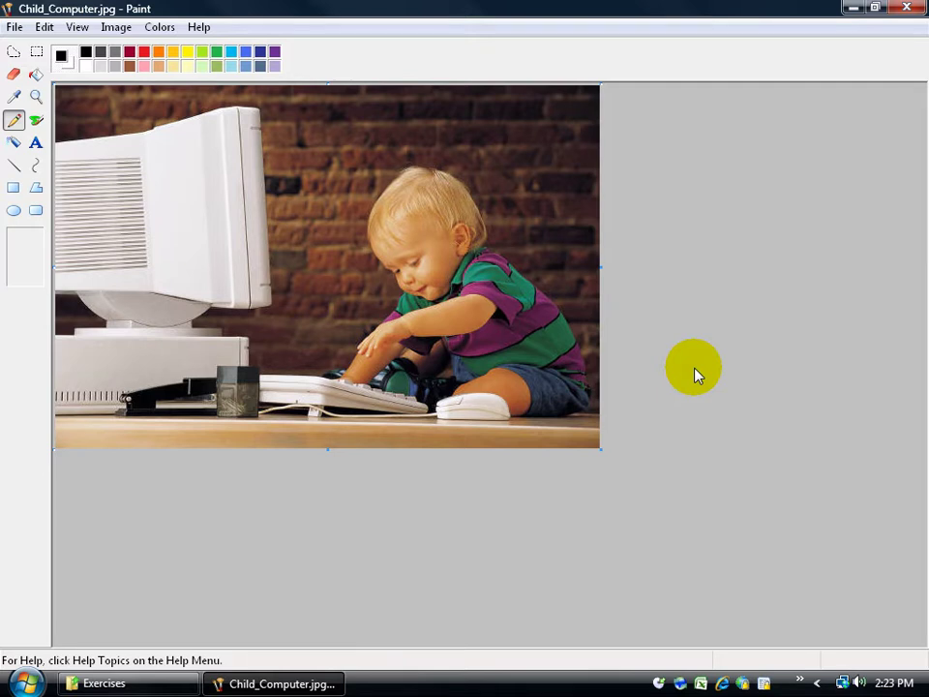
Copy the whole Child_Computer photo in Paint, then minimize Paint and the Exercises folder.
left_click(47, 33)
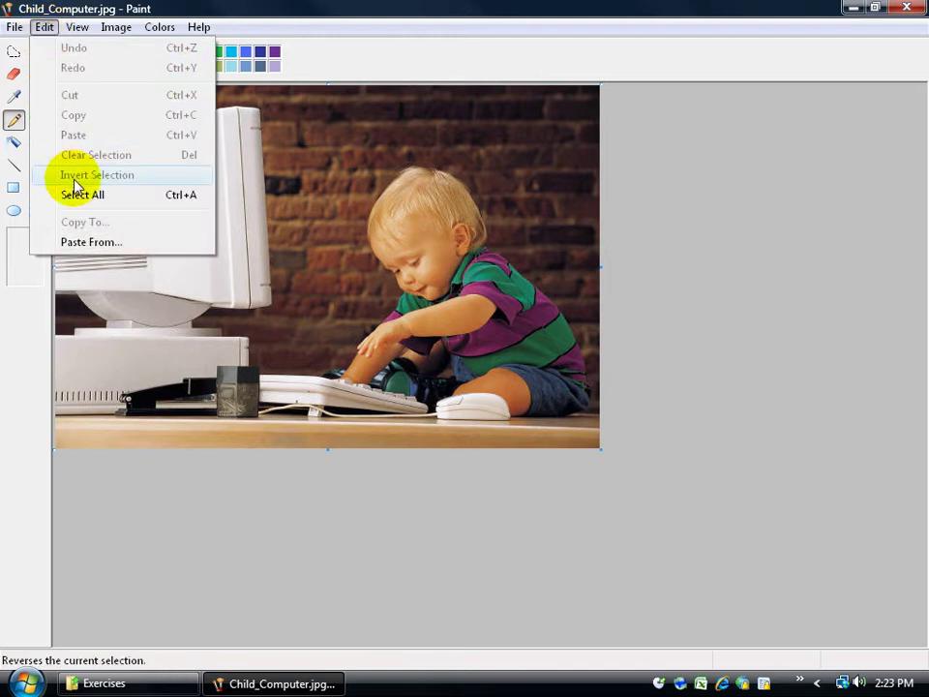
left_click(77, 195)
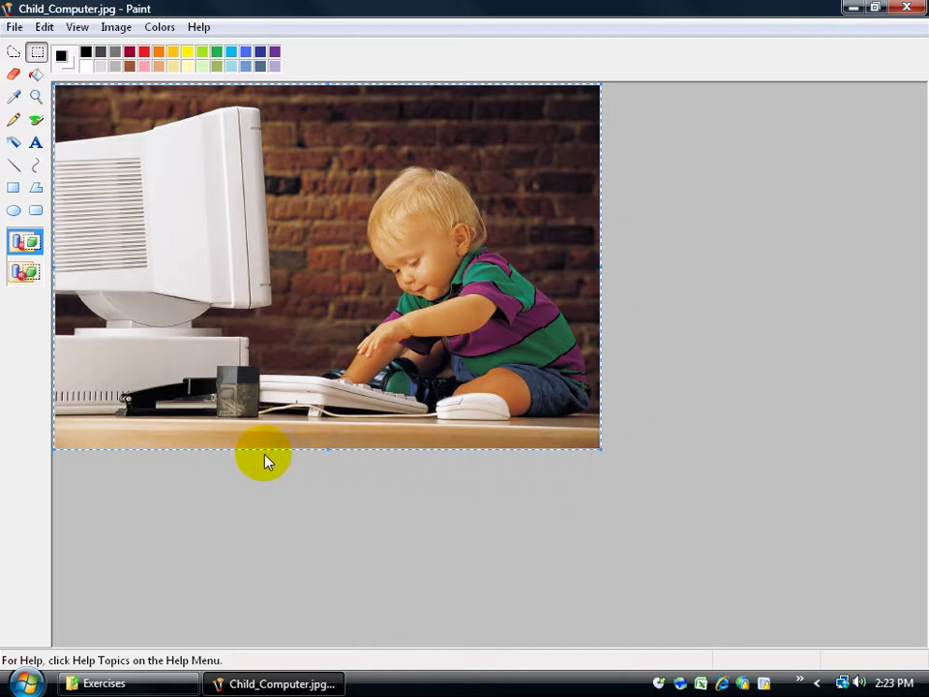
left_click(42, 26)
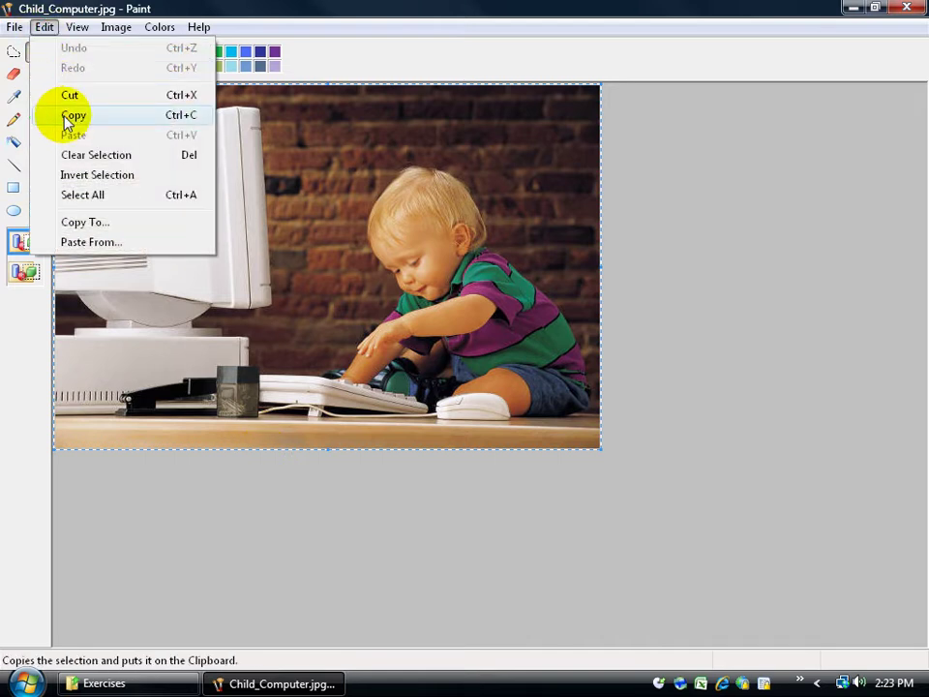
left_click(172, 118)
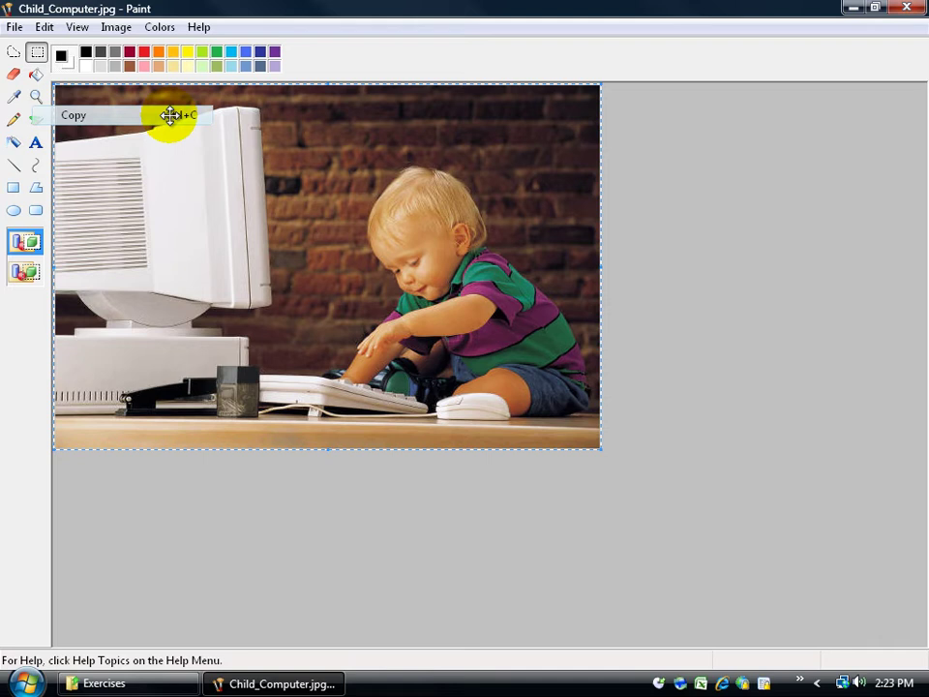
left_click(853, 9)
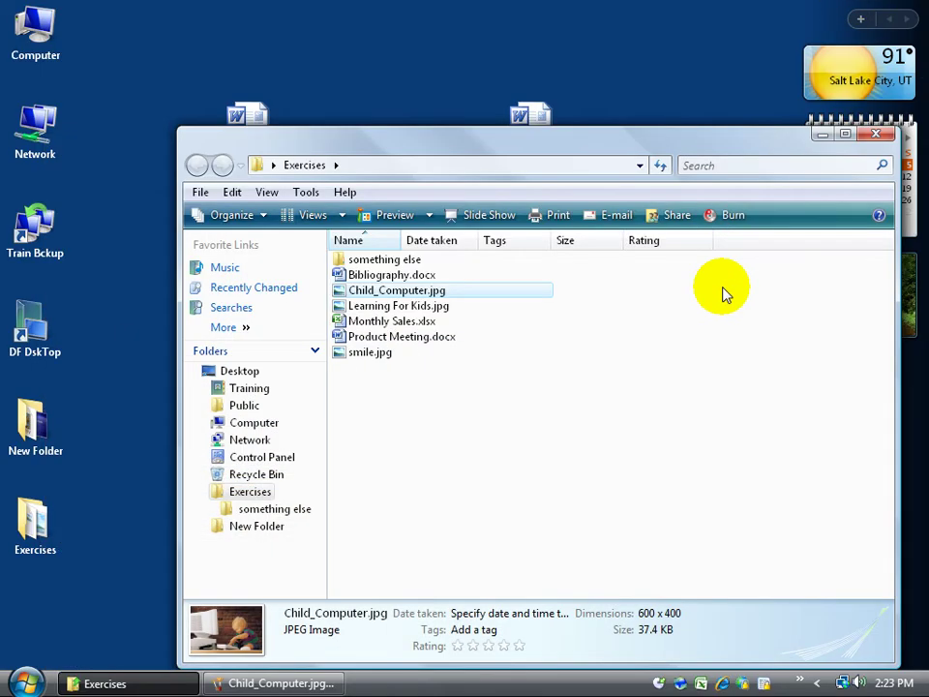
left_click(820, 135)
Open Harry letter.rtf in Word and paste the photo below the $45,022.00 line.
left_click(232, 124)
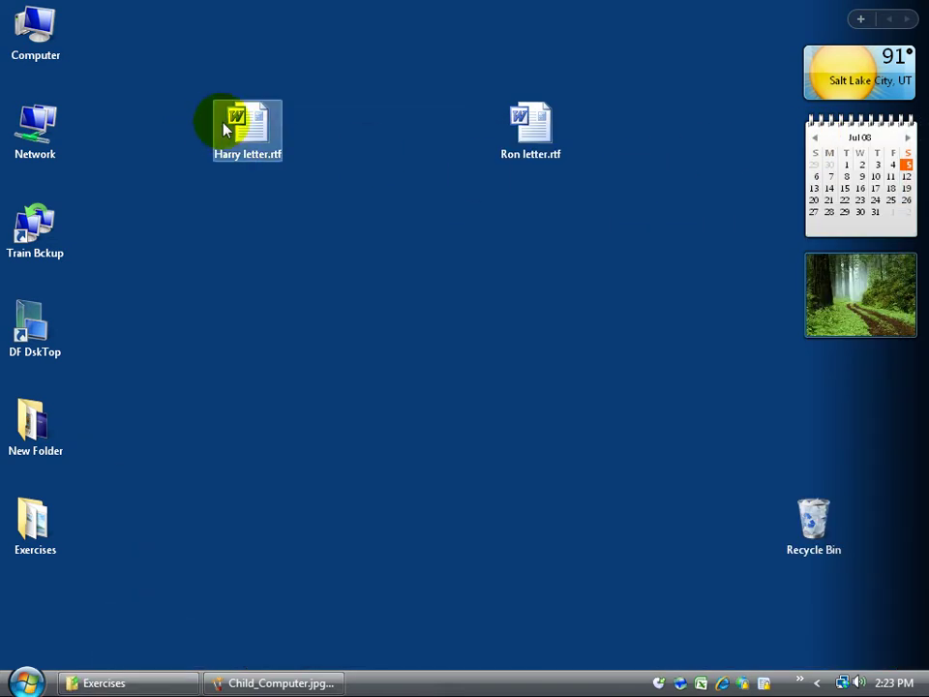
double_click(250, 129)
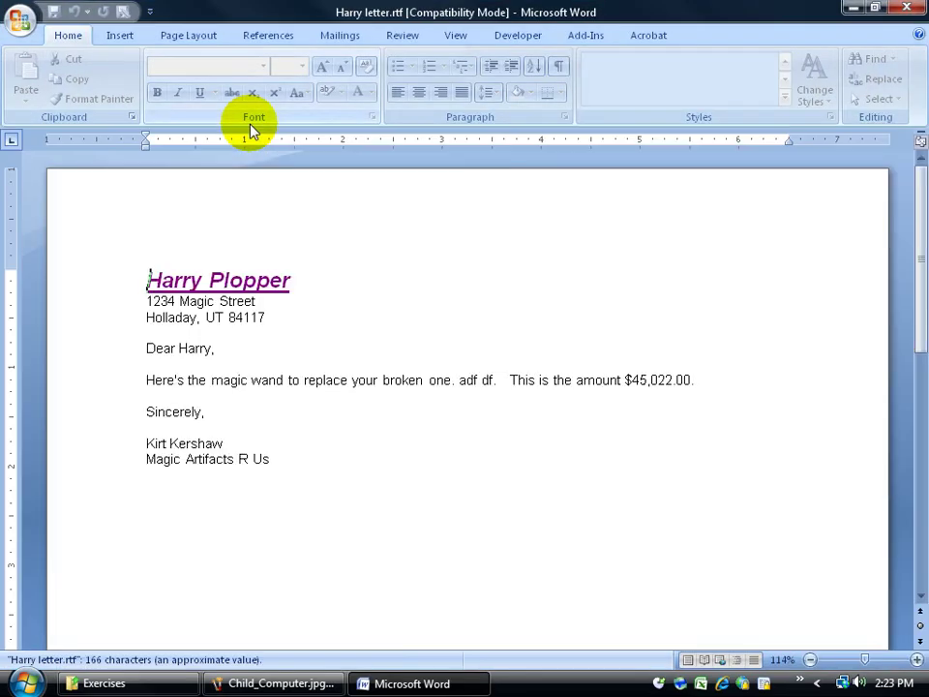
left_click(727, 382)
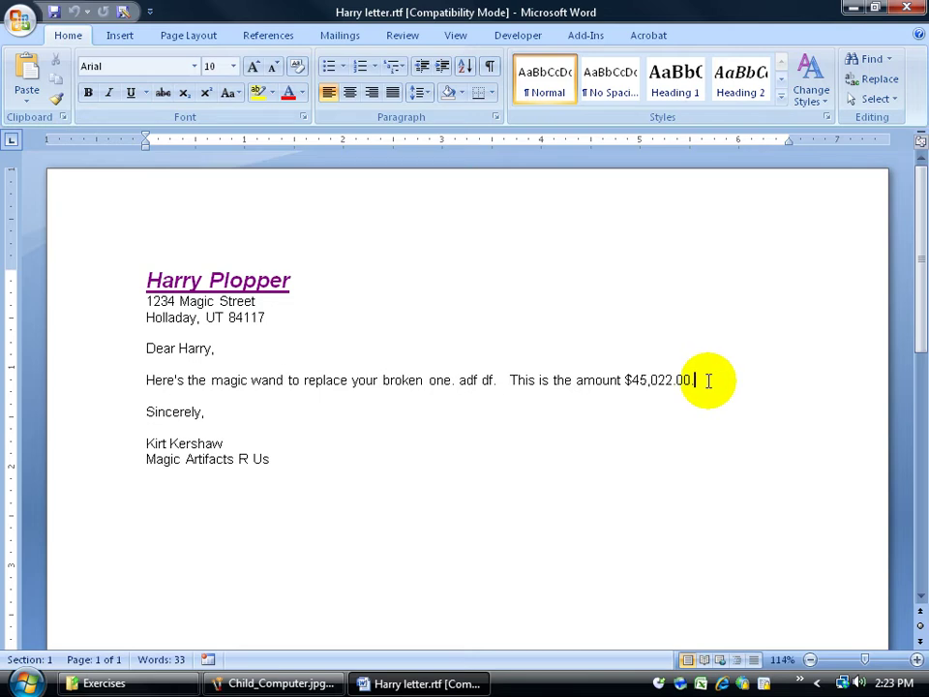
key("Return")
key("Return")
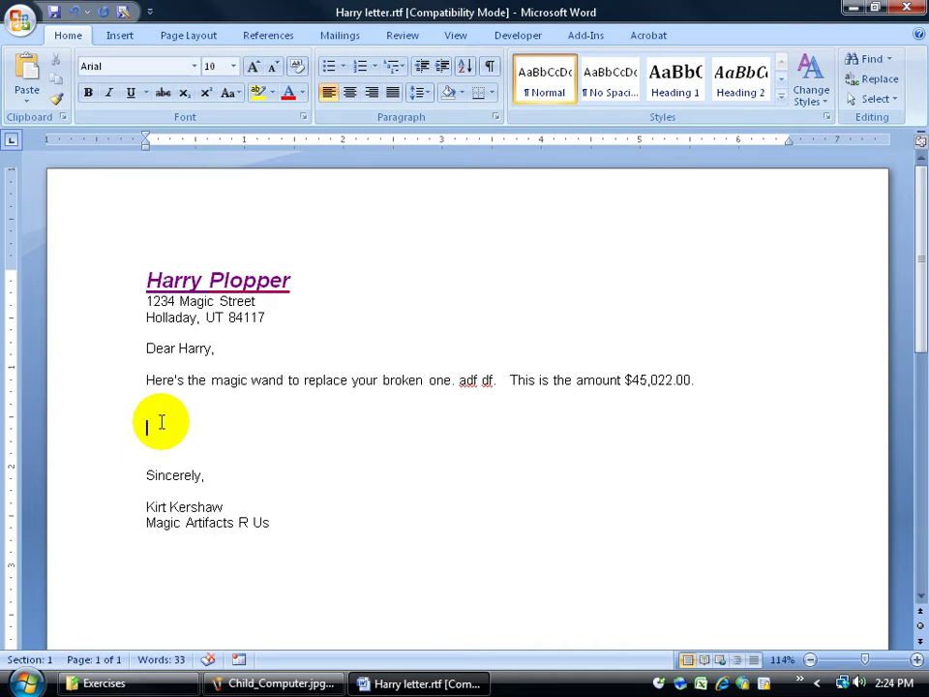
left_click(29, 71)
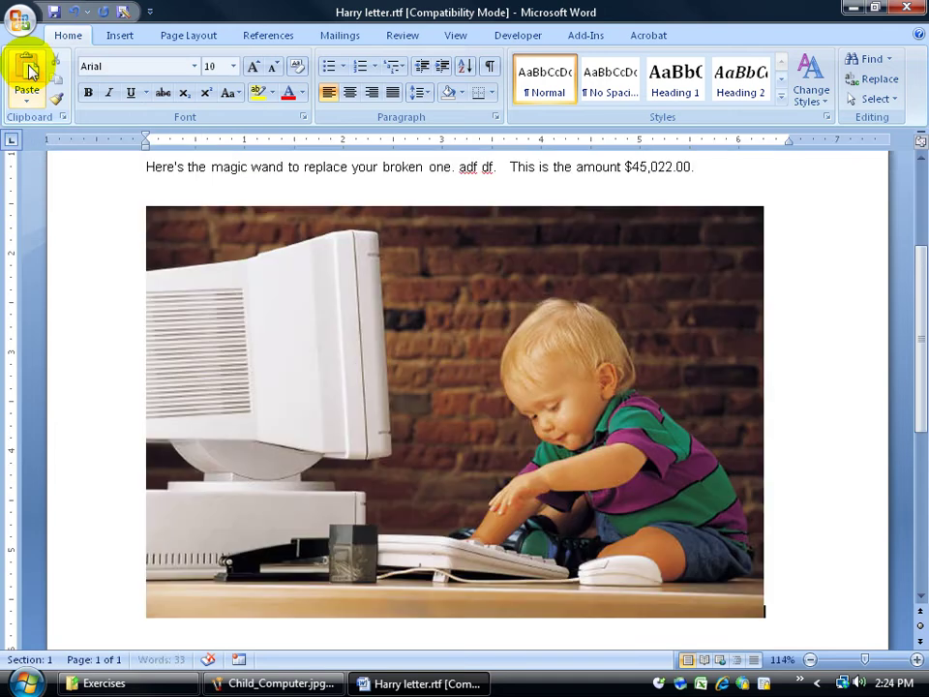
Check the pasted photo in the letter, then save and close Word.
scroll(673, 222, "up", 1)
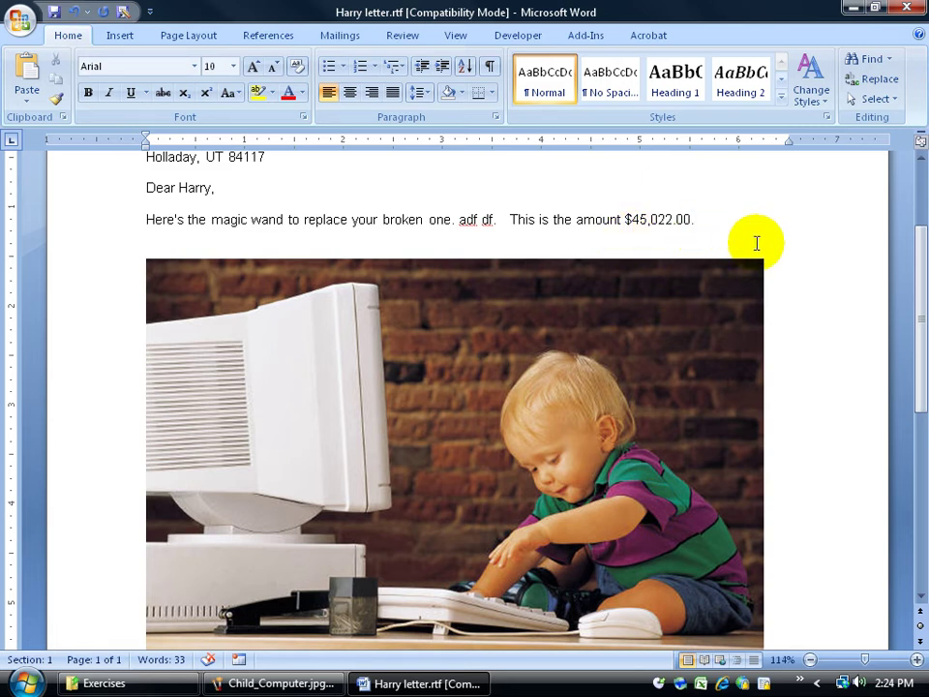
left_click_drag(920, 290, 906, 352)
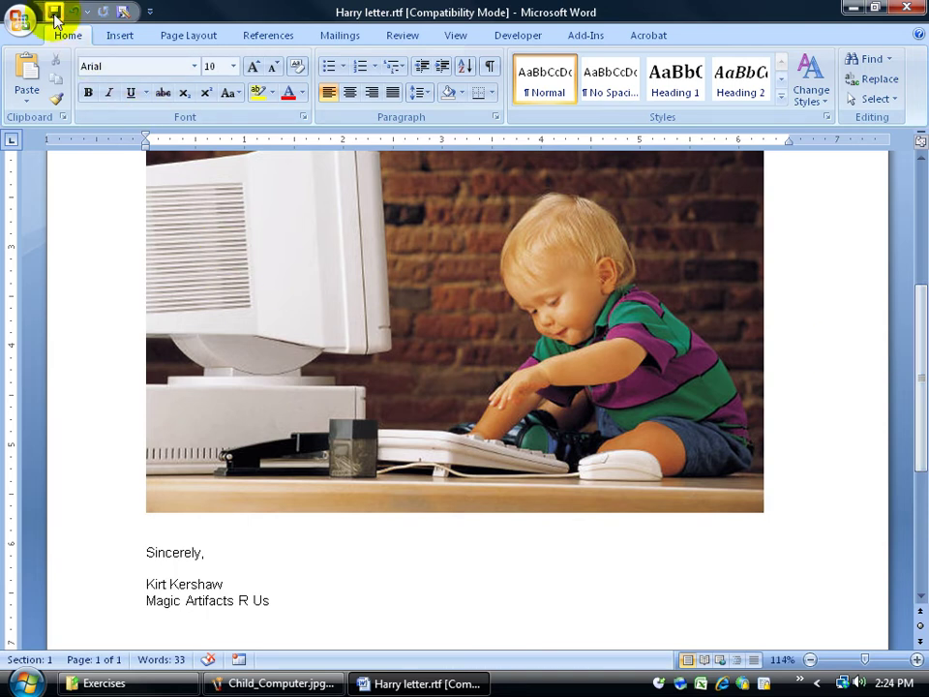
left_click(915, 10)
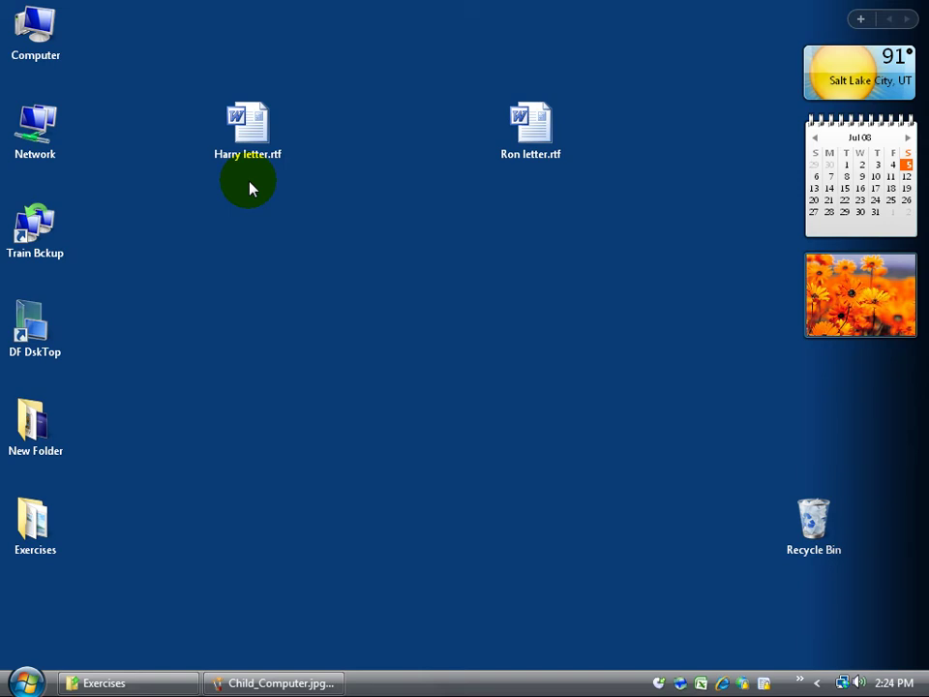
Open Harry letter.rtf with WordPad and scroll down to the pasted child-at-computer photo.
left_click(245, 125)
right_click(246, 125)
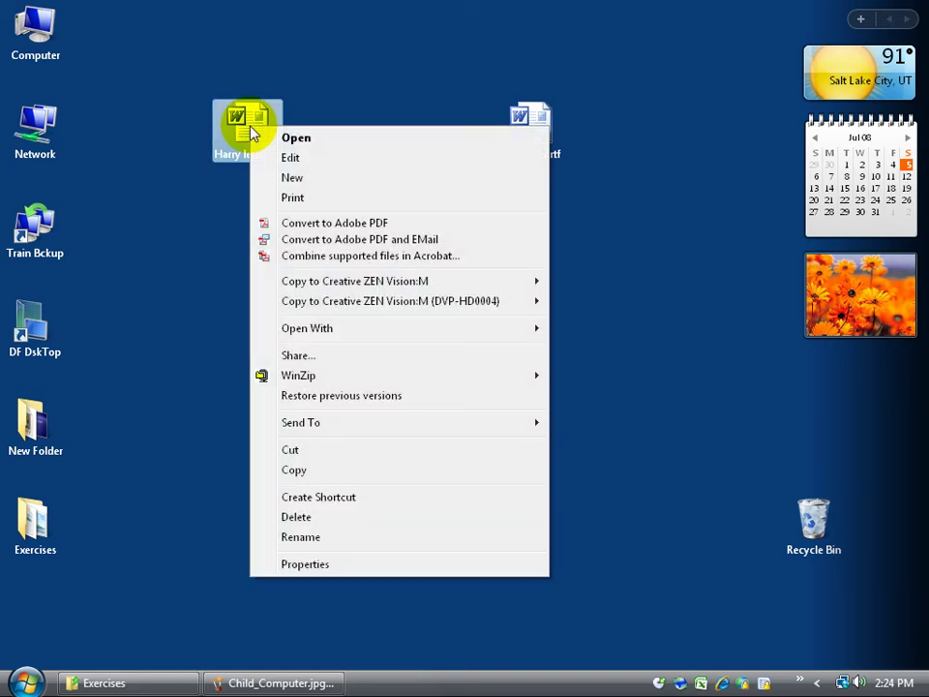
mouse_move(306, 328)
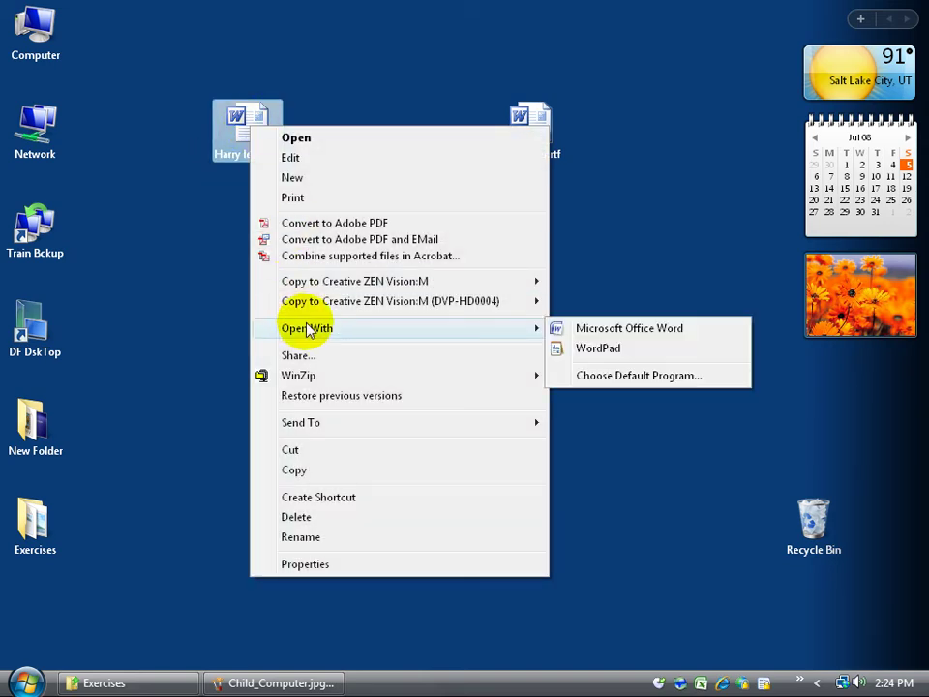
left_click(580, 354)
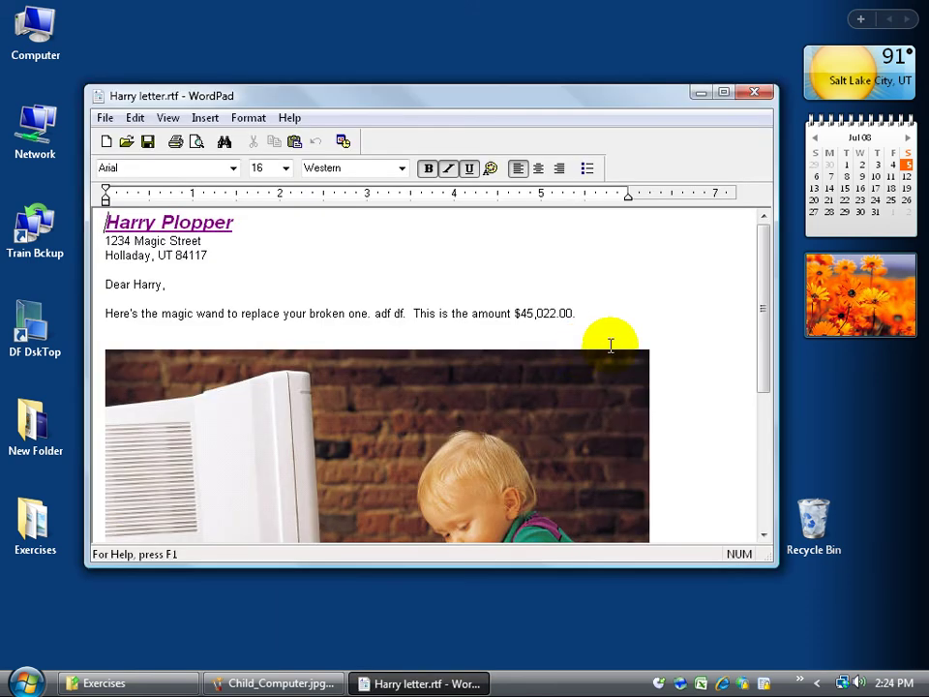
mouse_move(754, 306)
left_mouse_down()
mouse_move(763, 349)
mouse_move(755, 444)
mouse_move(755, 377)
left_mouse_up()
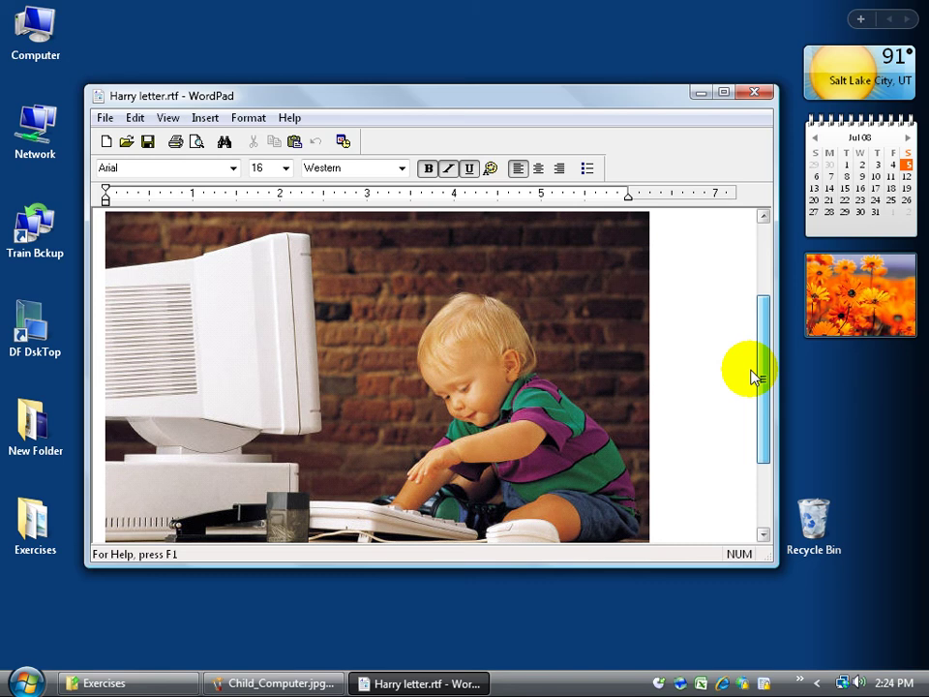